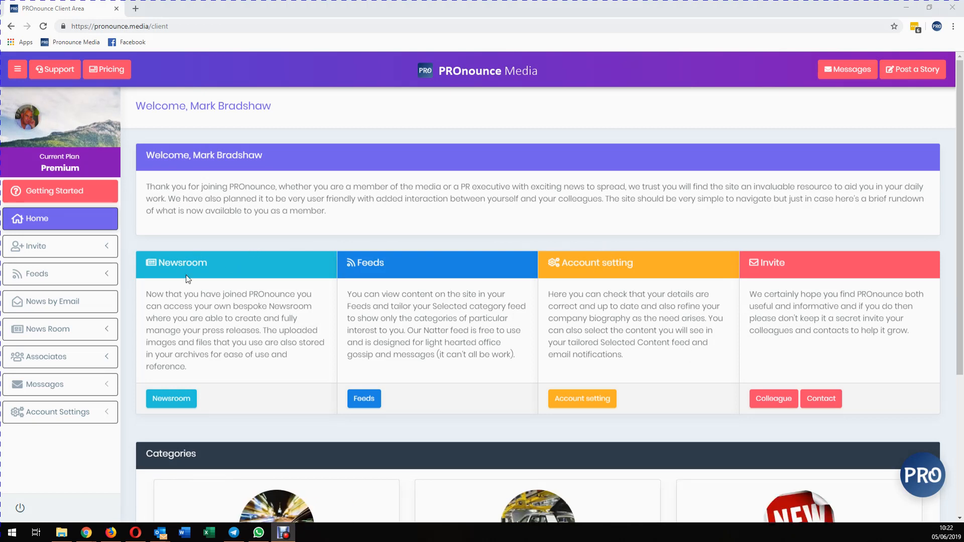
Start a new story and set it to post from (IFM) Independent Forecourt Magazine.
left_click(79, 337)
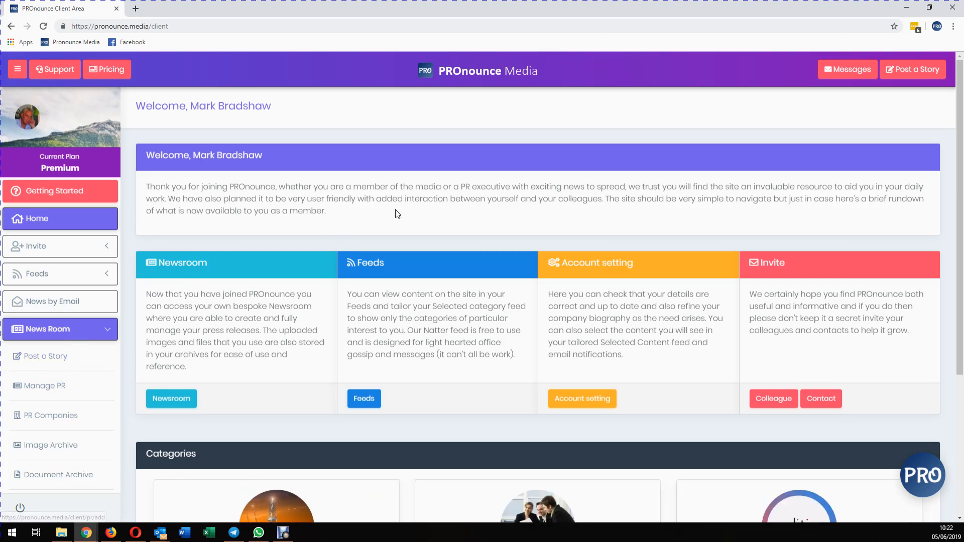
left_click(908, 75)
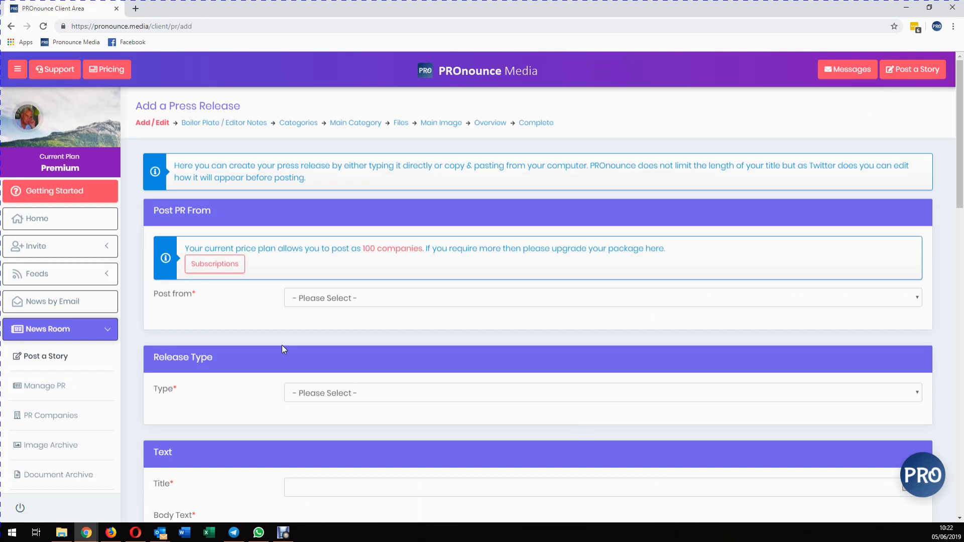
left_click(526, 299)
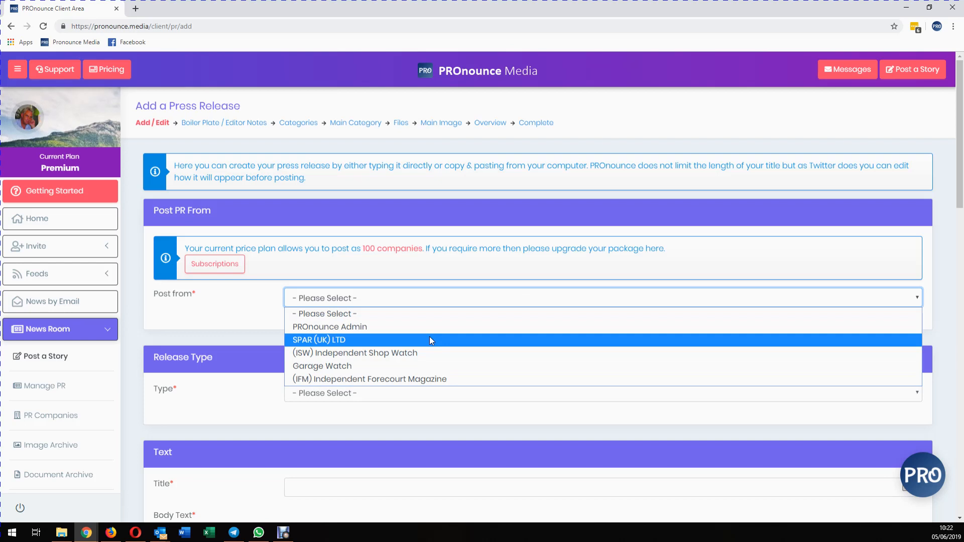
left_click(435, 380)
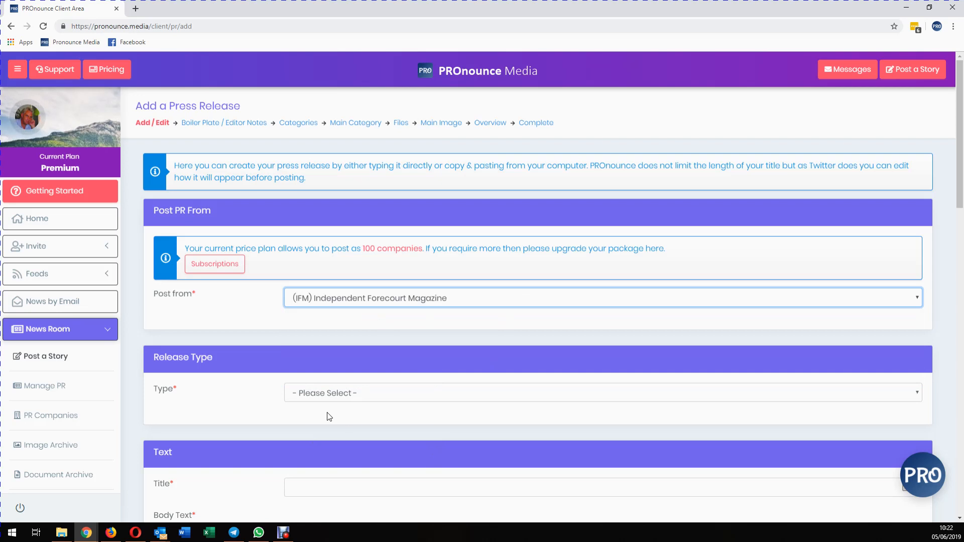
Set the release type to Press Release.
scroll(413, 442, "down", 2)
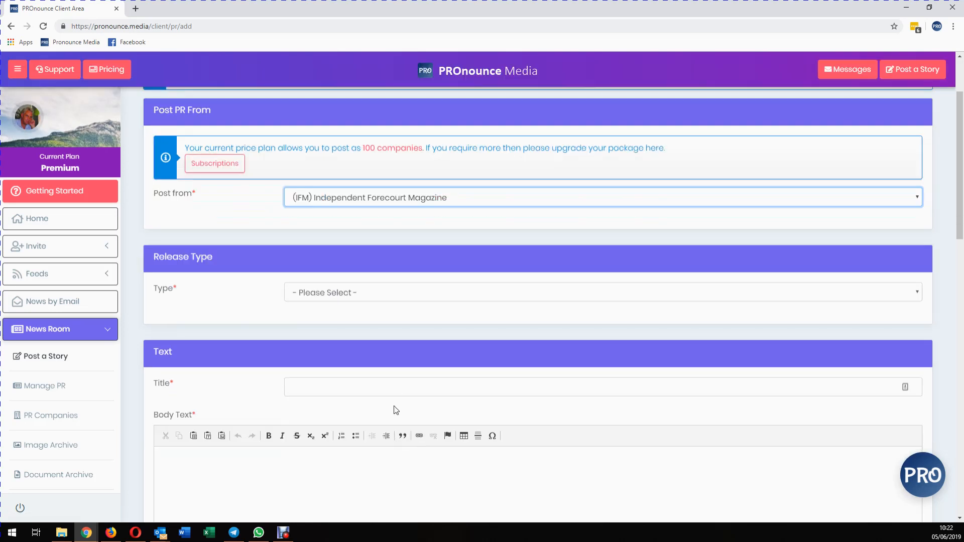
left_click(367, 294)
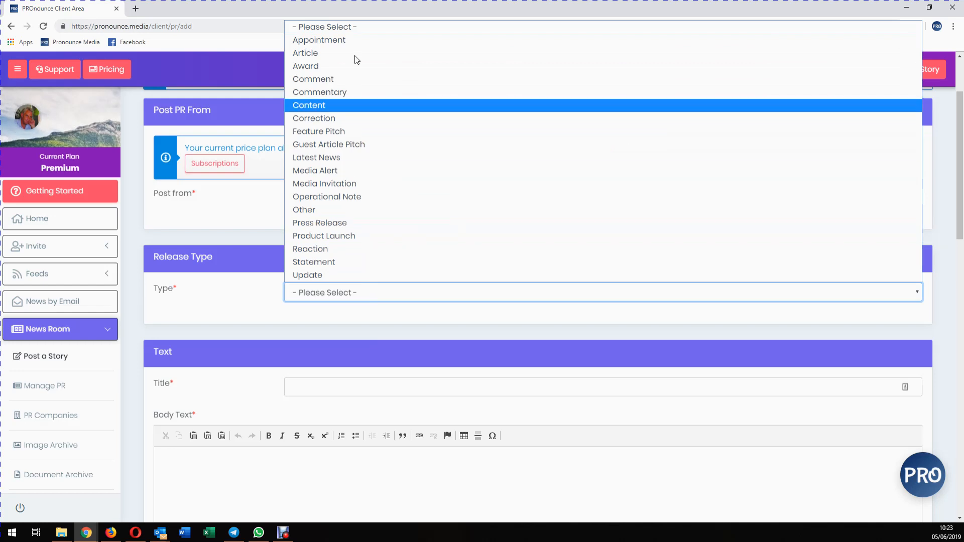
left_click(348, 222)
Paste "BOBBER BUILD OFF - READY FOR YOUR VOTES" as the release title.
scroll(416, 304, "down", 4)
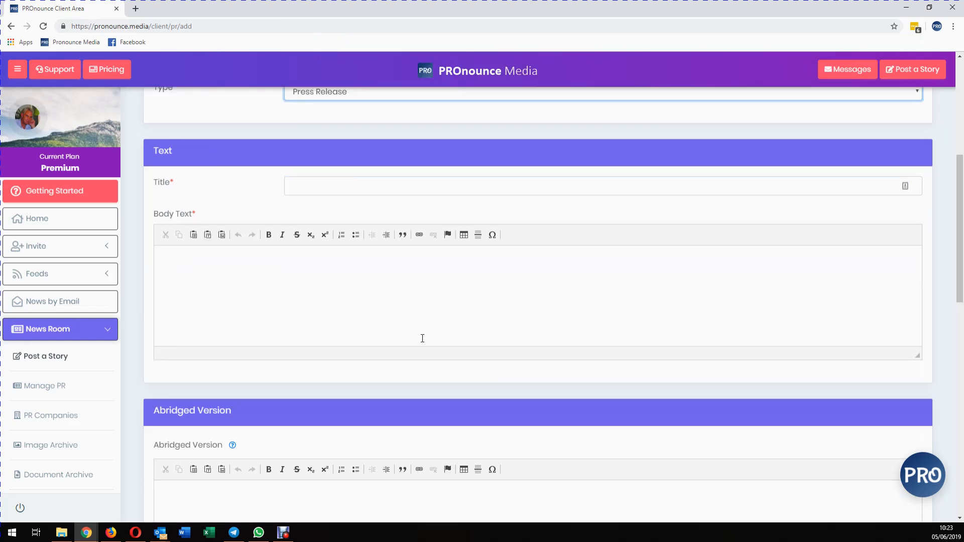
left_click(325, 184)
left_click(328, 191)
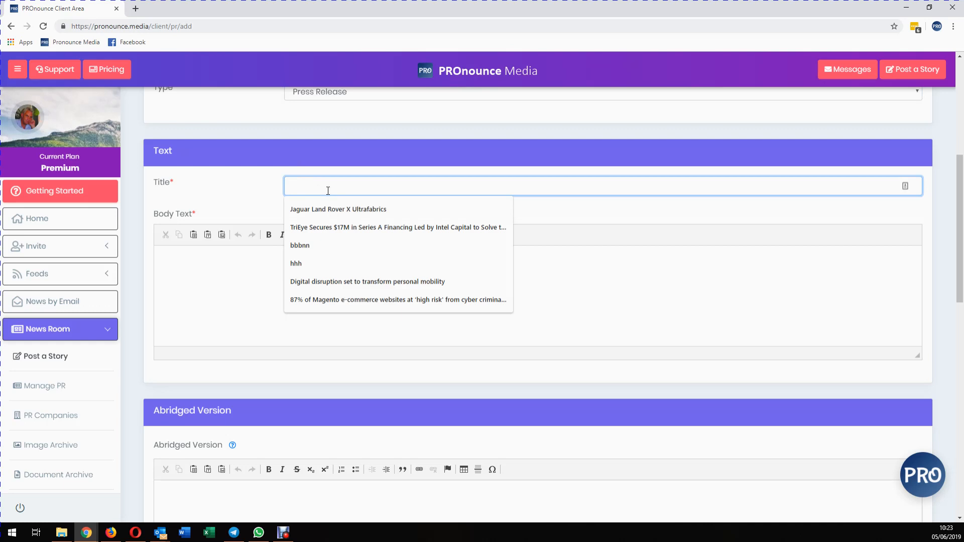
right_click(328, 190)
left_click(373, 268)
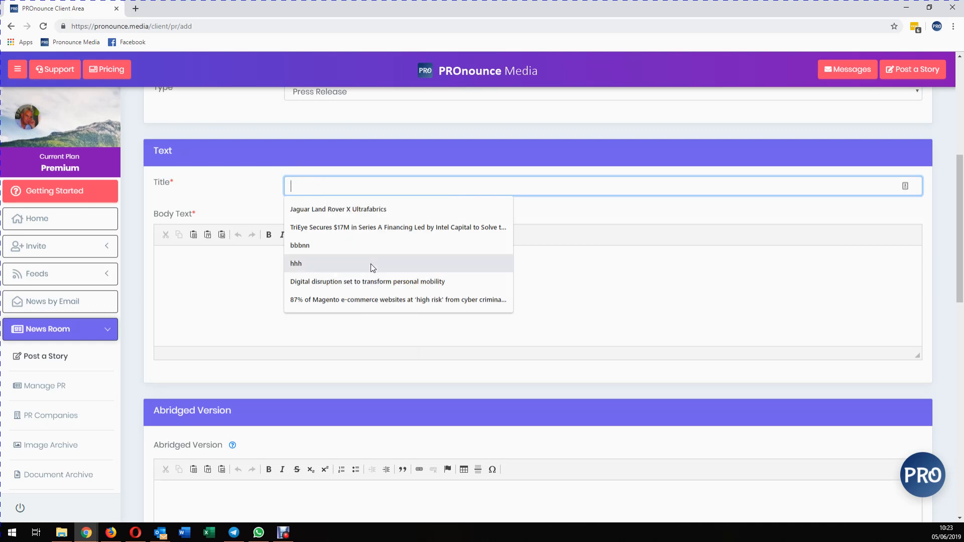
left_click(468, 190)
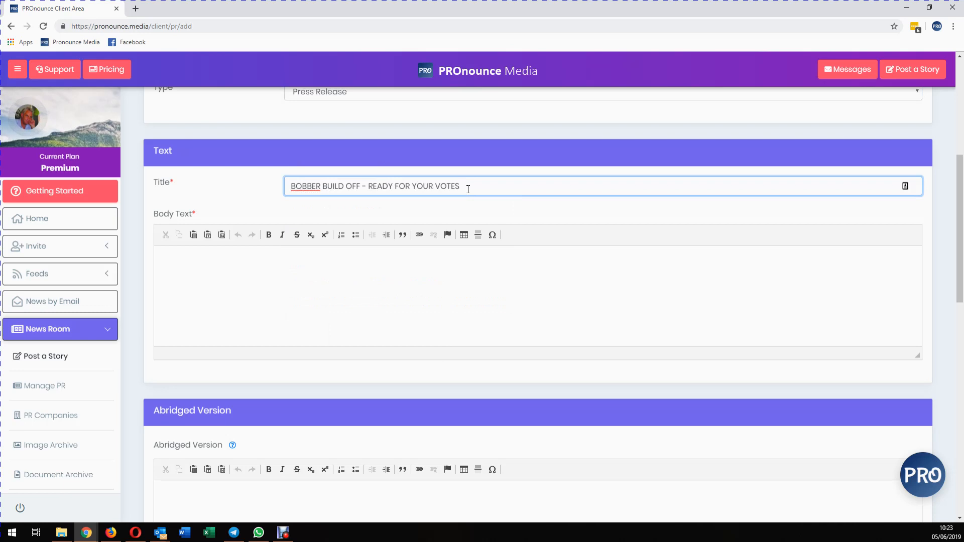
Copy the main article from the source text and paste it into the body text, cleaning out the Word formatting.
left_click(334, 266)
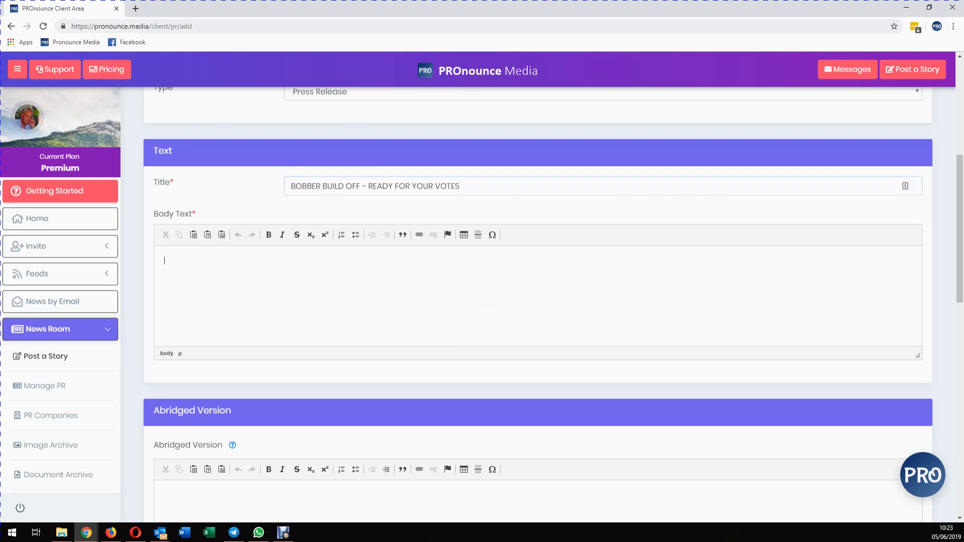
key("alt+Tab")
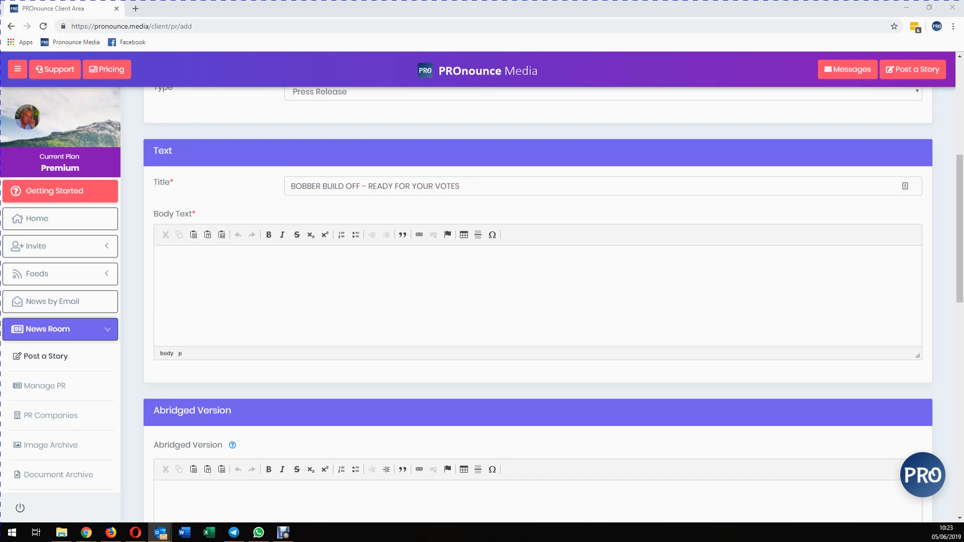
left_click(229, 258)
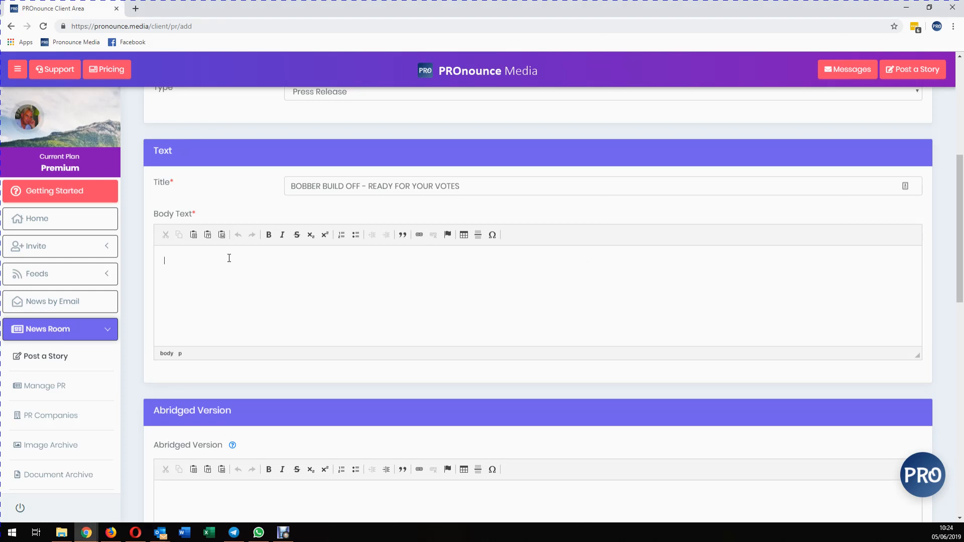
key("ctrl+v")
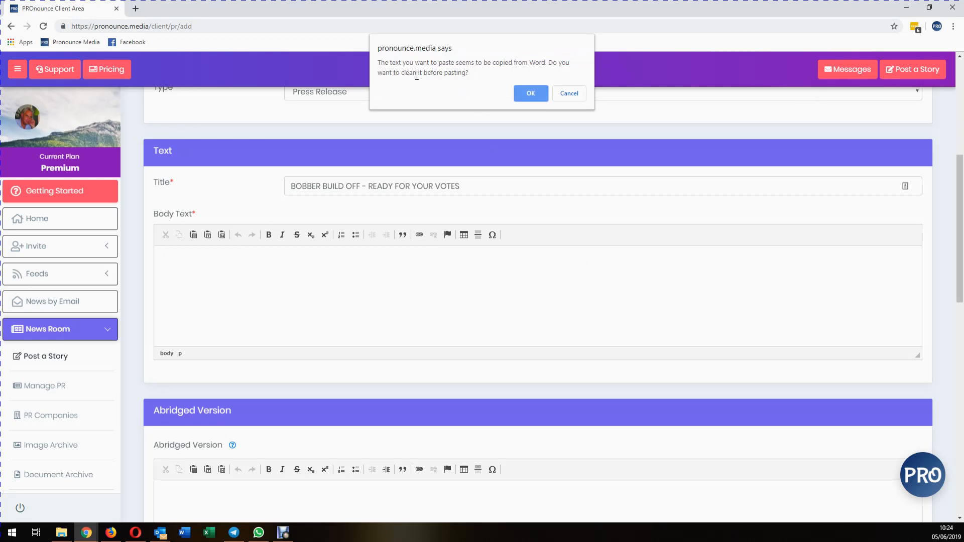
left_click(531, 93)
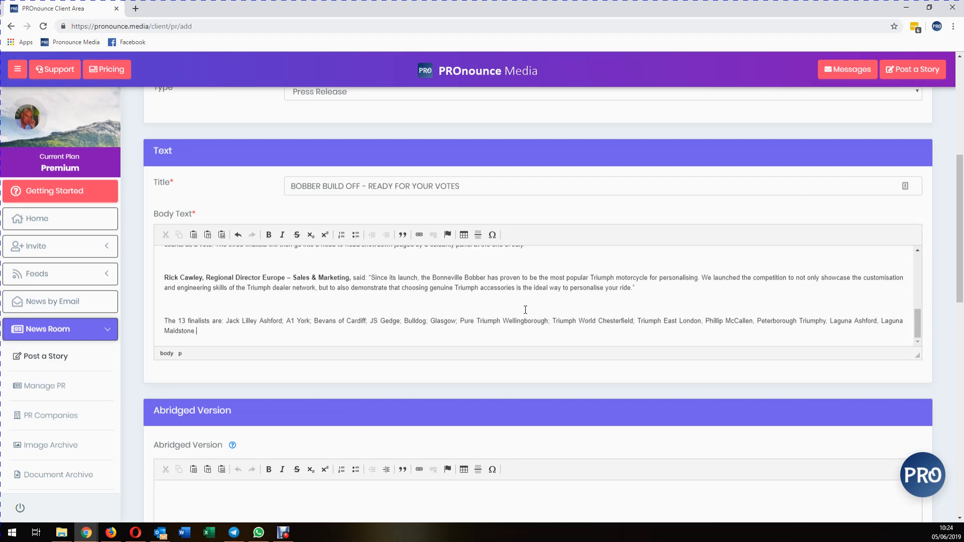
Examine the optional Abridged Version and Tweet Text fields and the explanations of the release, embargo and drop-off dates.
scroll(525, 310, "down", 3)
scroll(528, 314, "down", 3)
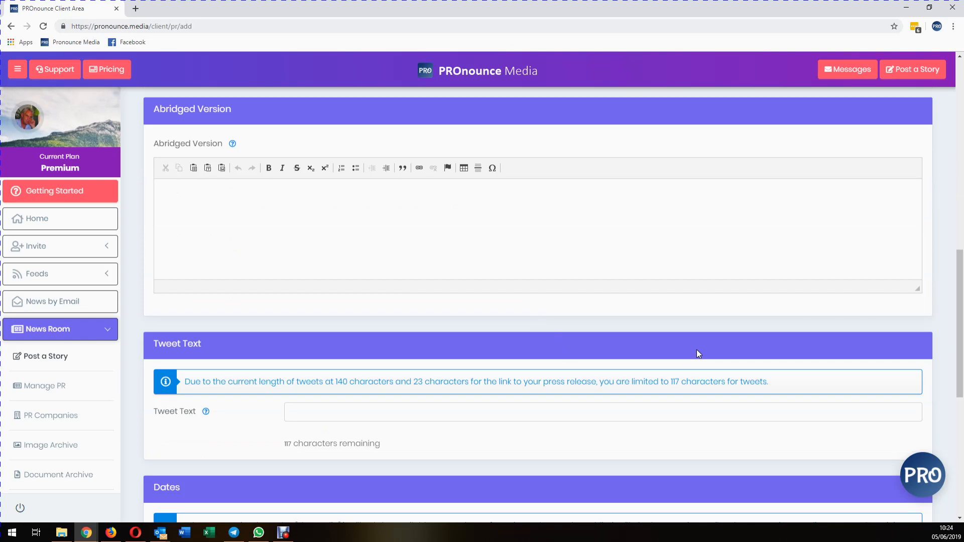
left_click(219, 199)
scroll(271, 216, "down", 2)
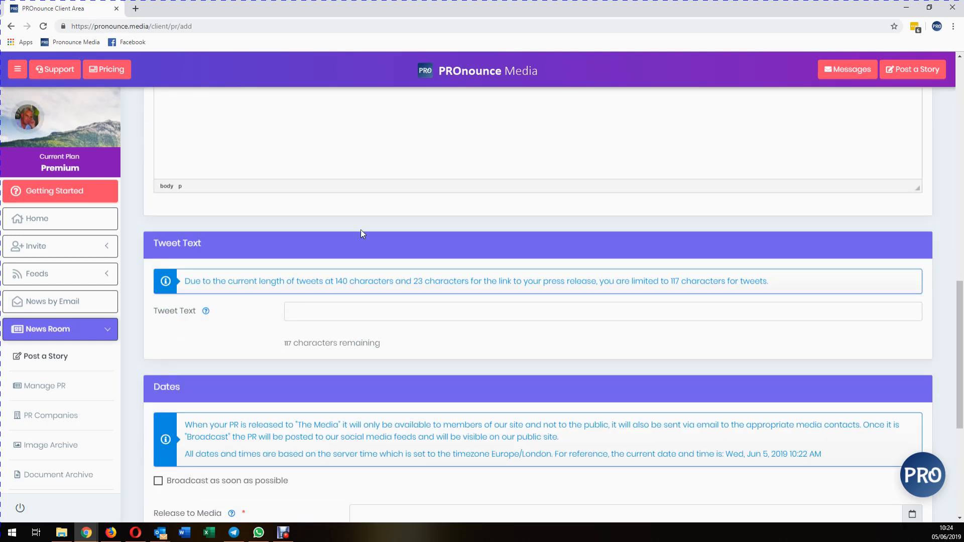
scroll(378, 269, "down", 1)
left_click(338, 267)
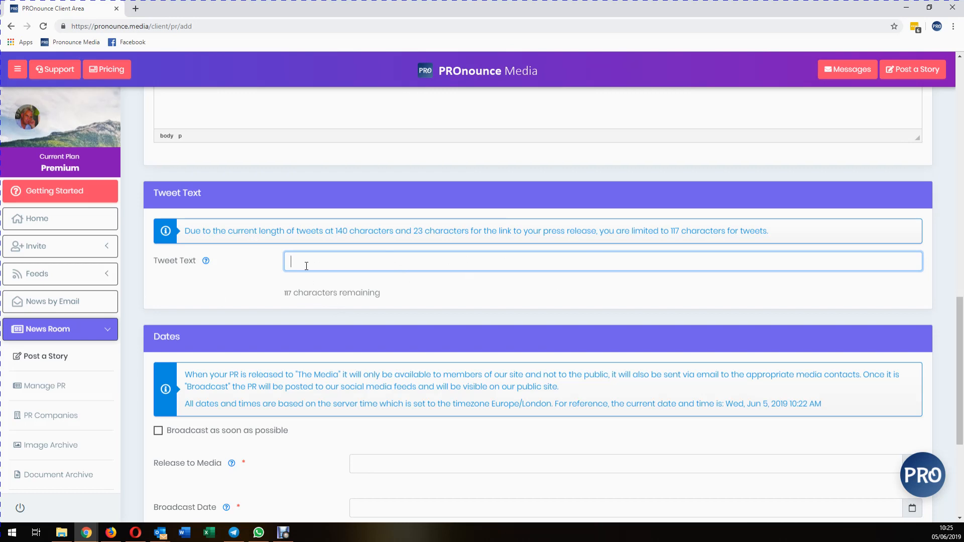
scroll(311, 276, "down", 4)
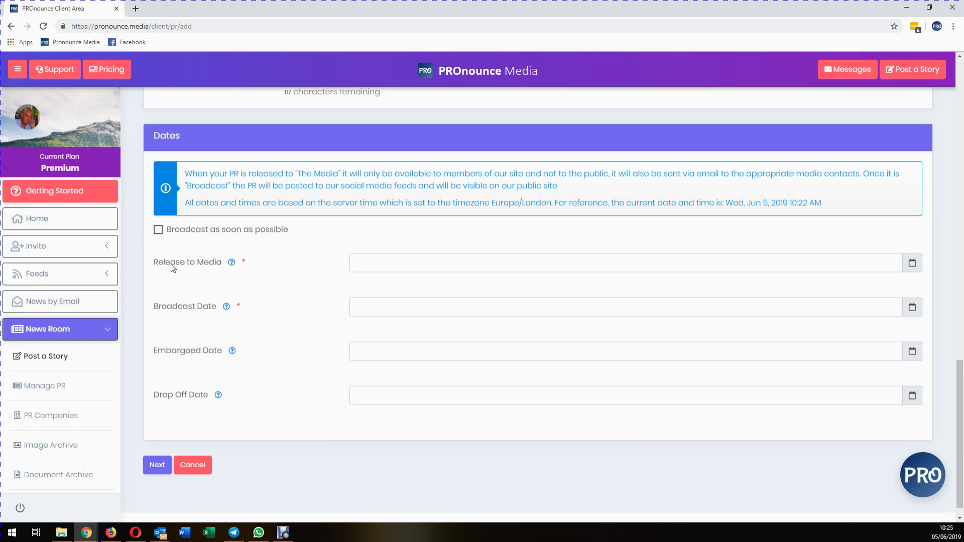
mouse_move(231, 262)
mouse_move(218, 360)
mouse_move(214, 401)
Set the release to broadcast as soon as possible and continue to the boiler plate and editor notes stage.
left_click(184, 234)
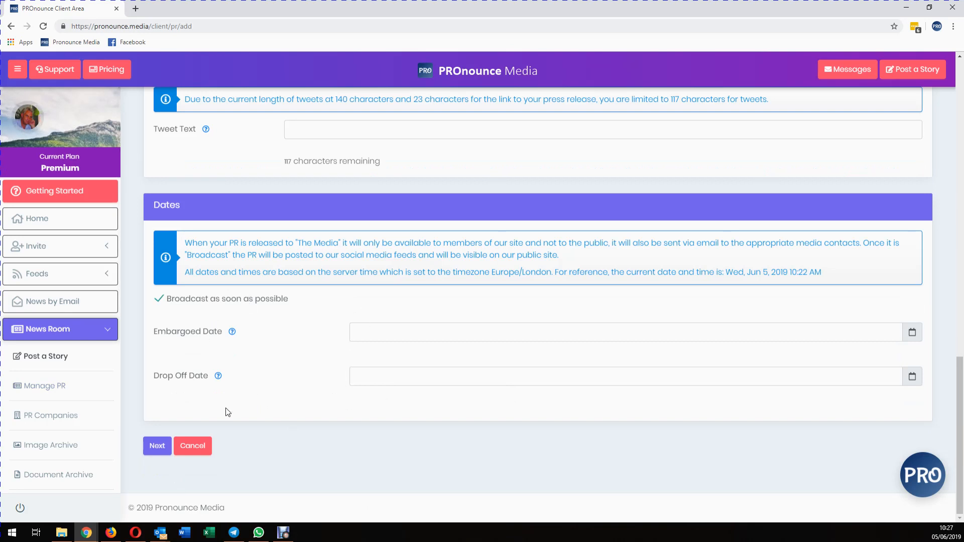
left_click(158, 447)
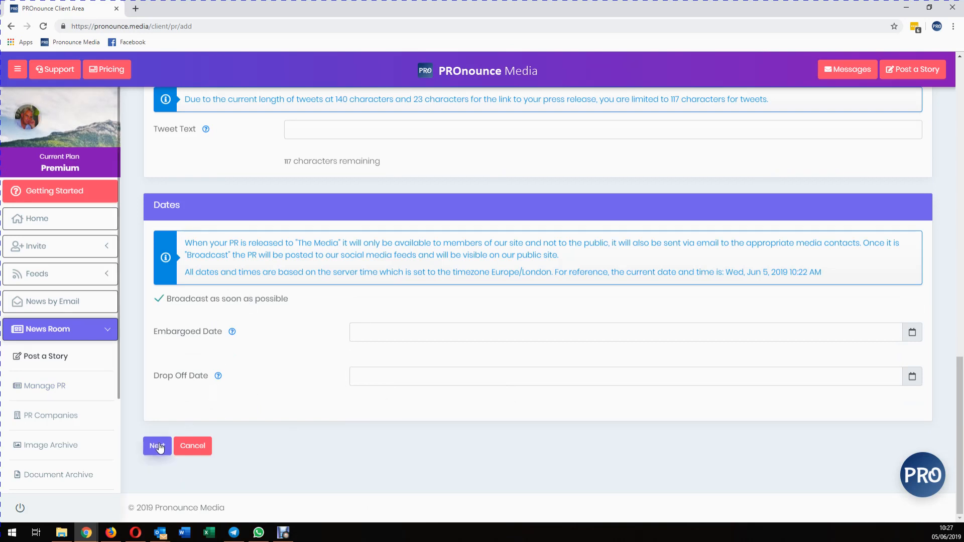
left_click(158, 447)
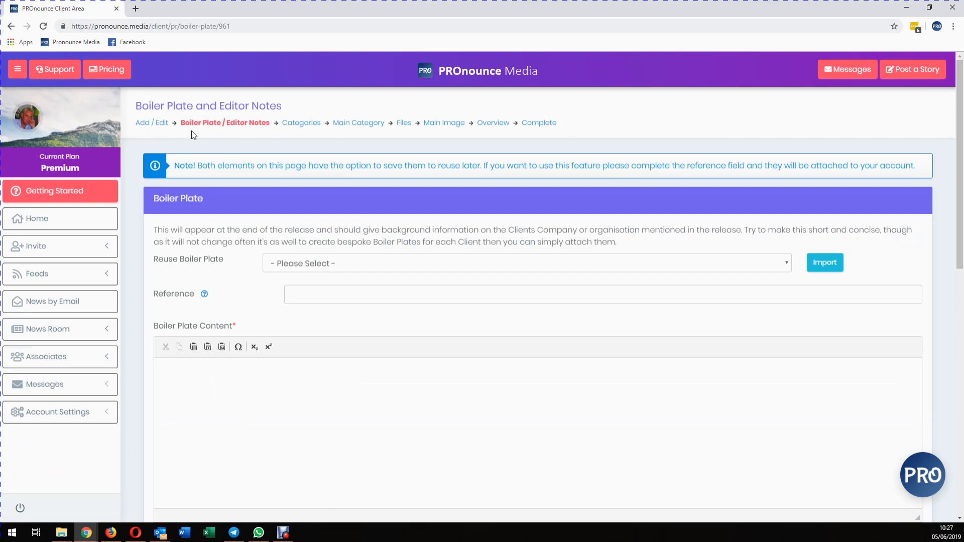
Copy the Triumph company background from the source text and paste it as the boiler plate content.
left_click(294, 377)
key("alt+Tab")
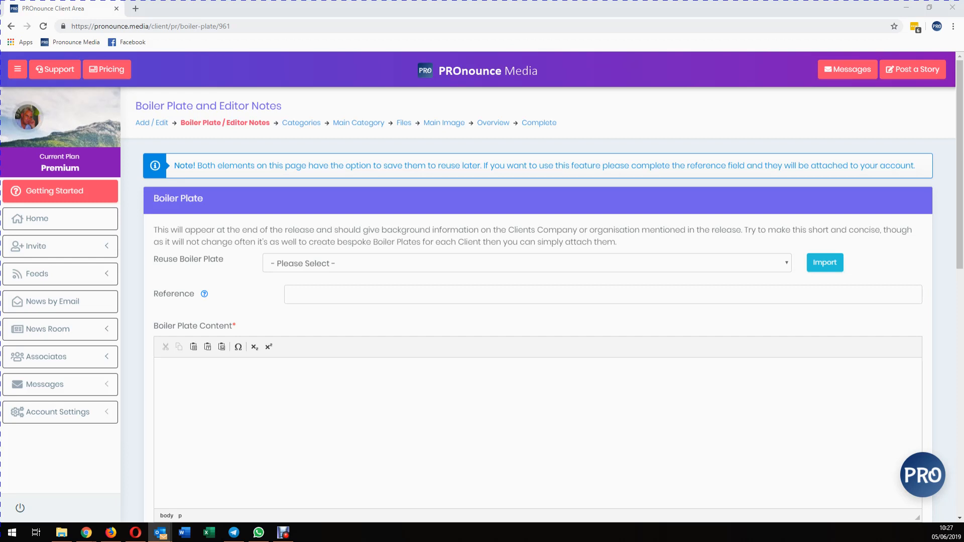
scroll(334, 366, "down", 2)
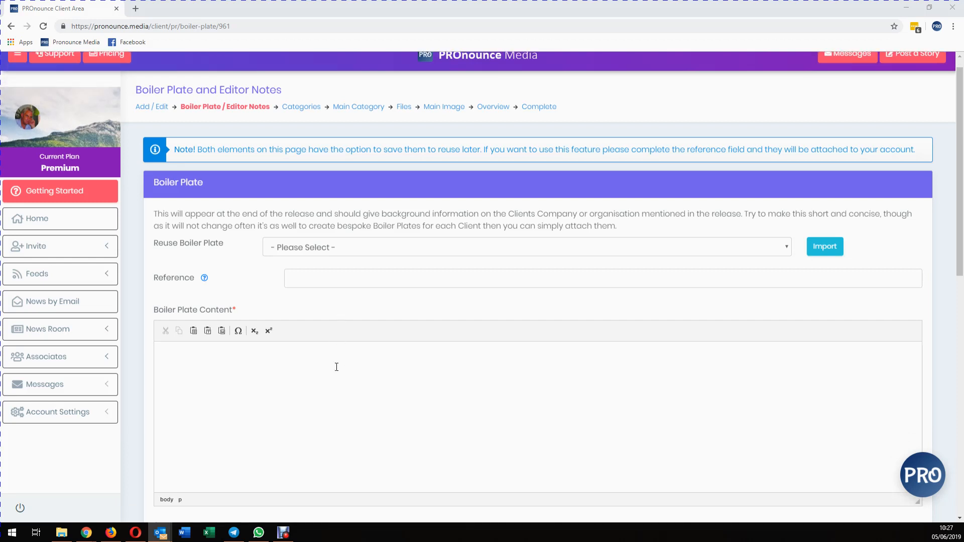
left_click(221, 272)
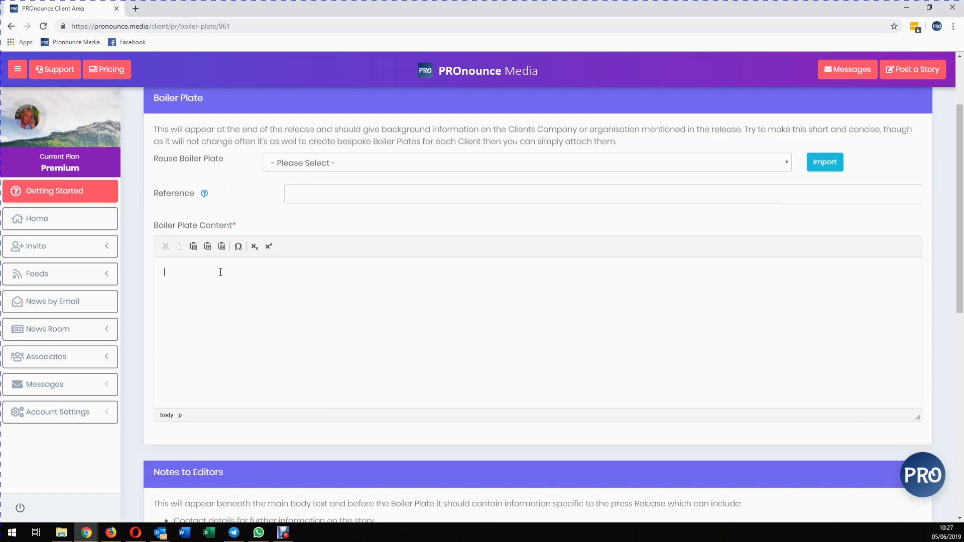
right_click(221, 271)
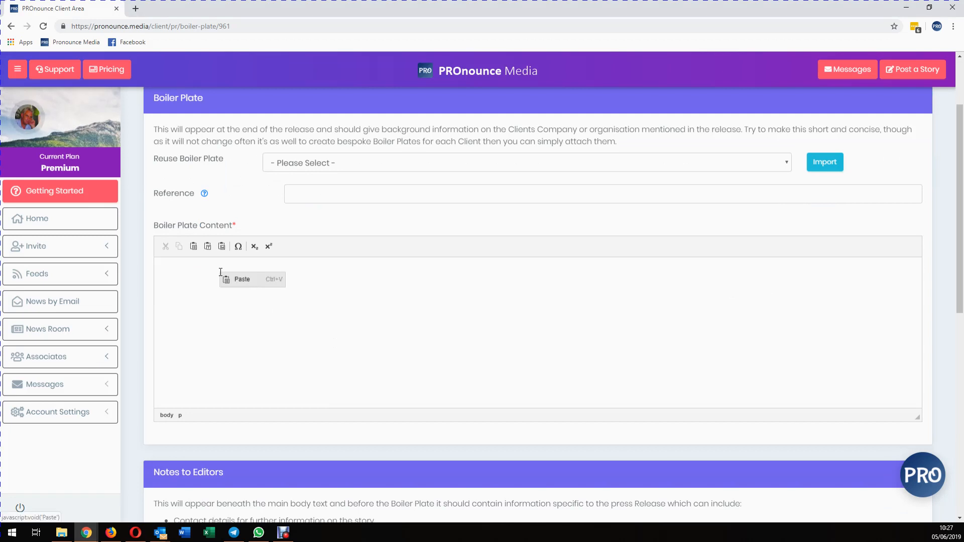
left_click(240, 283)
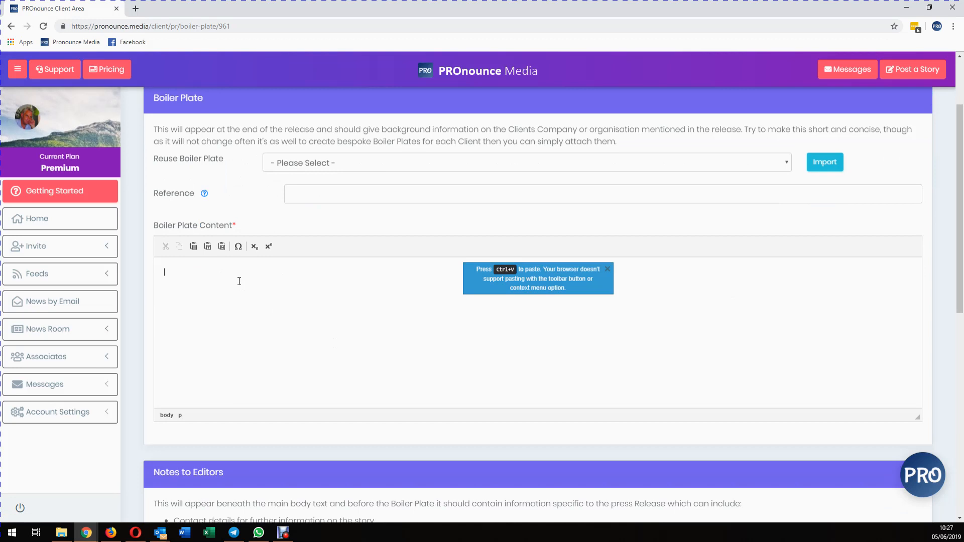
key("ctrl+v")
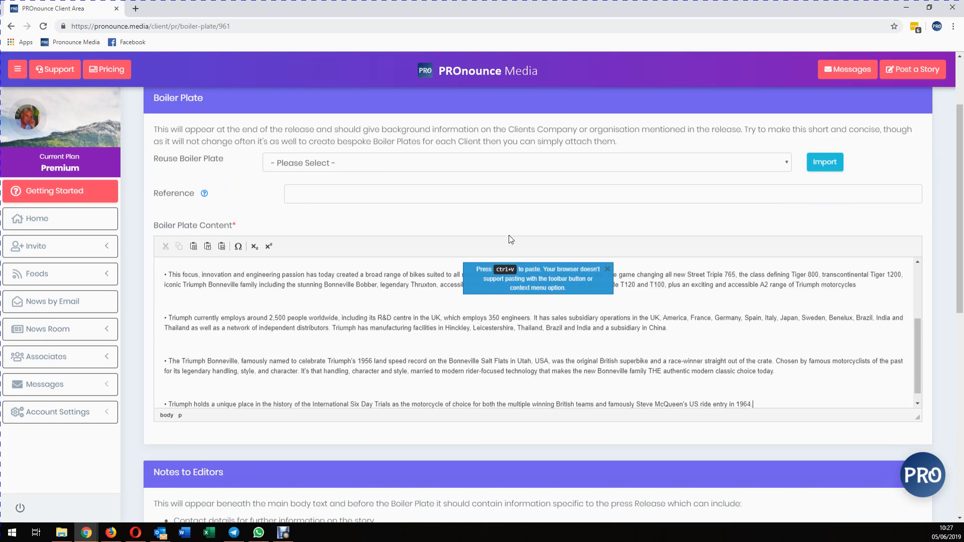
left_click(608, 270)
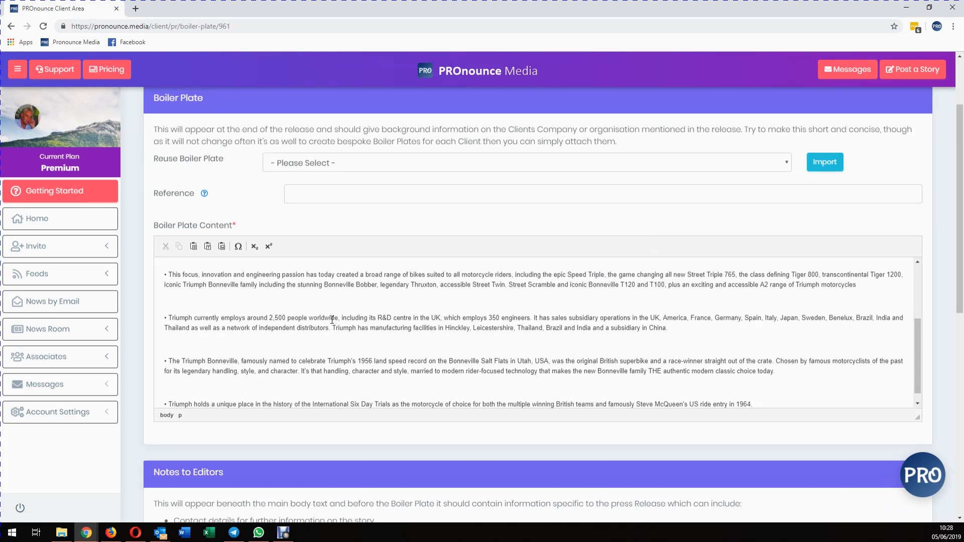
Copy the press contact details from the source text and paste them as the notes to editor content.
scroll(332, 319, "down", 3)
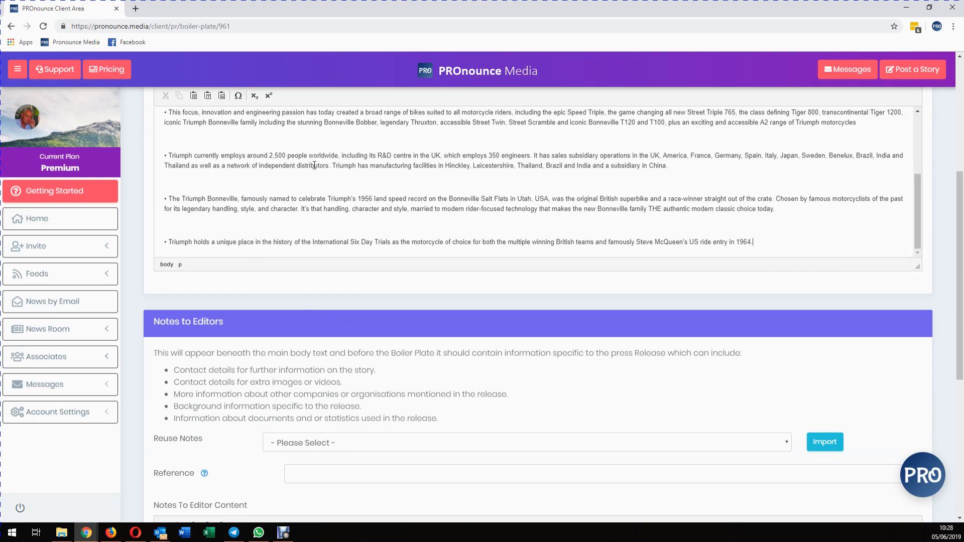
scroll(527, 226, "down", 3)
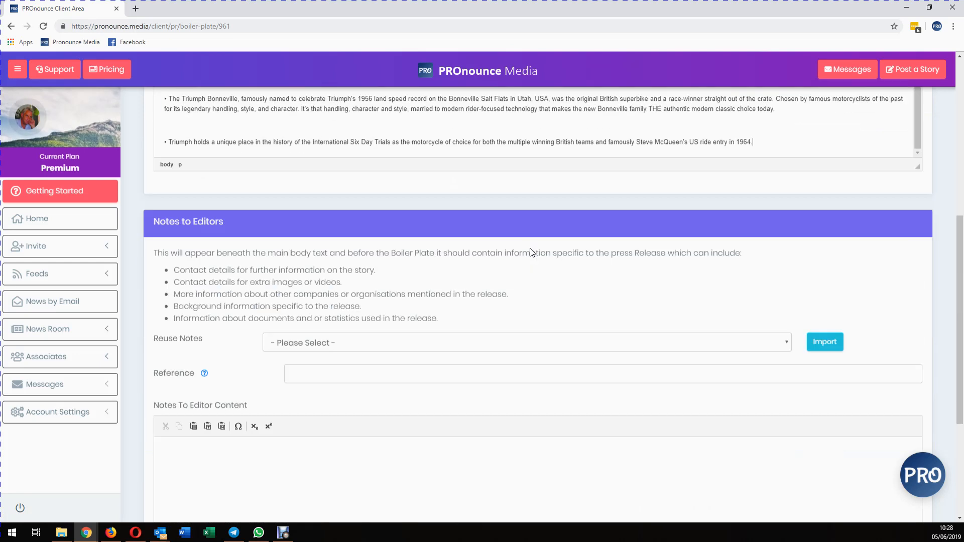
scroll(531, 297, "down", 3)
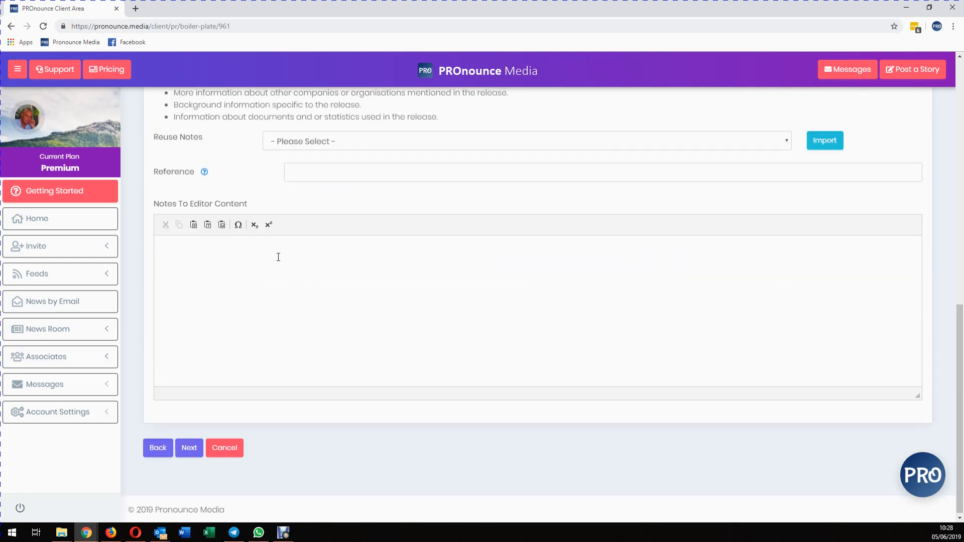
left_click(278, 256)
key("alt+Tab")
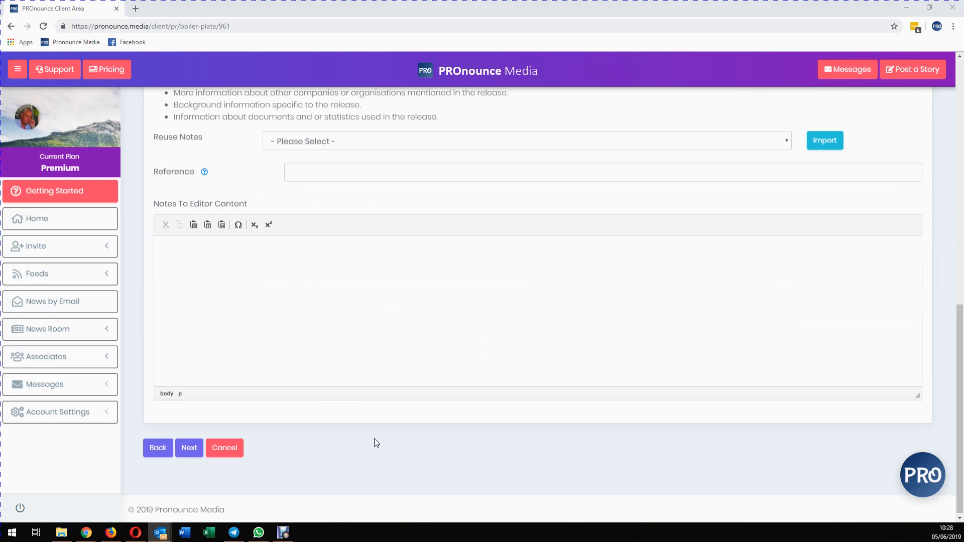
left_click(249, 260)
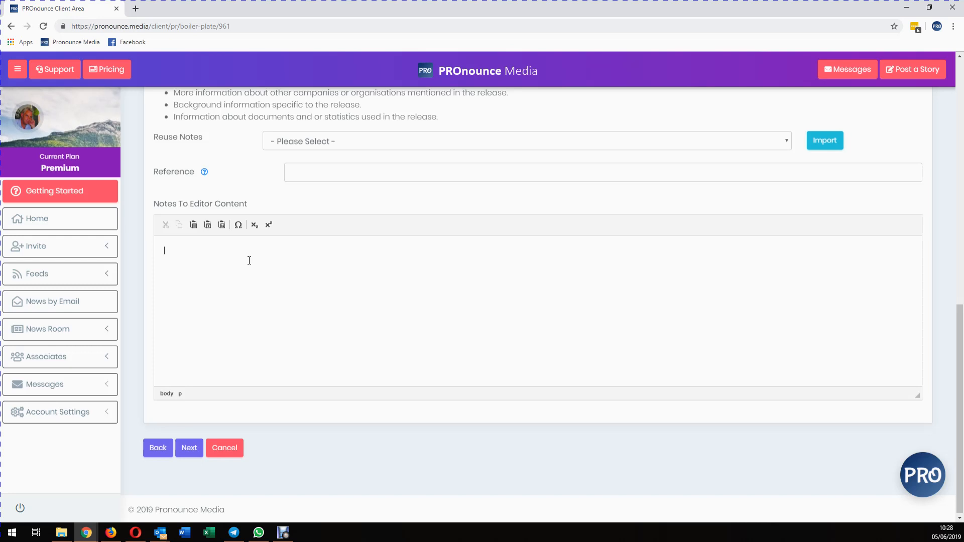
key("ctrl+v")
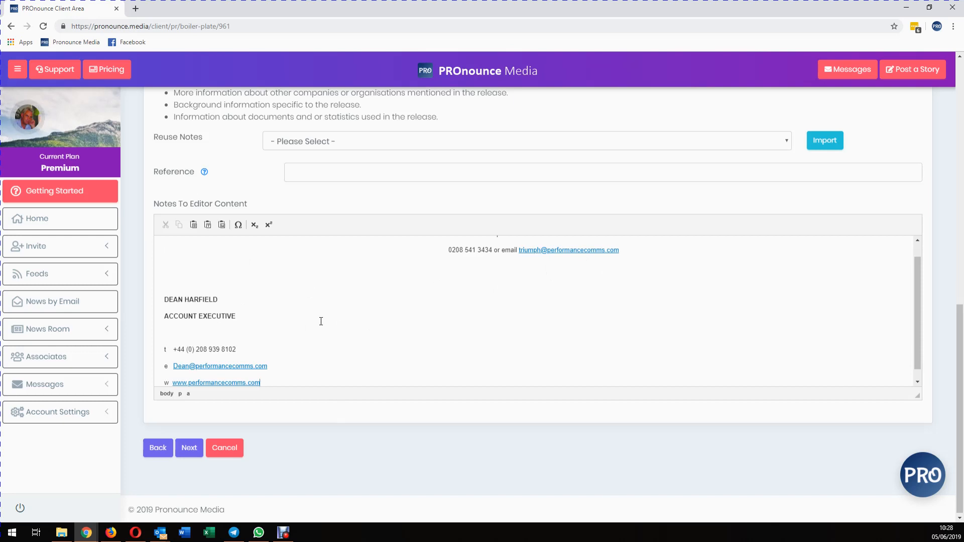
Continue to the categories stage and select Blog, Mens and Motoring as the release's categories.
scroll(311, 324, "down", 1)
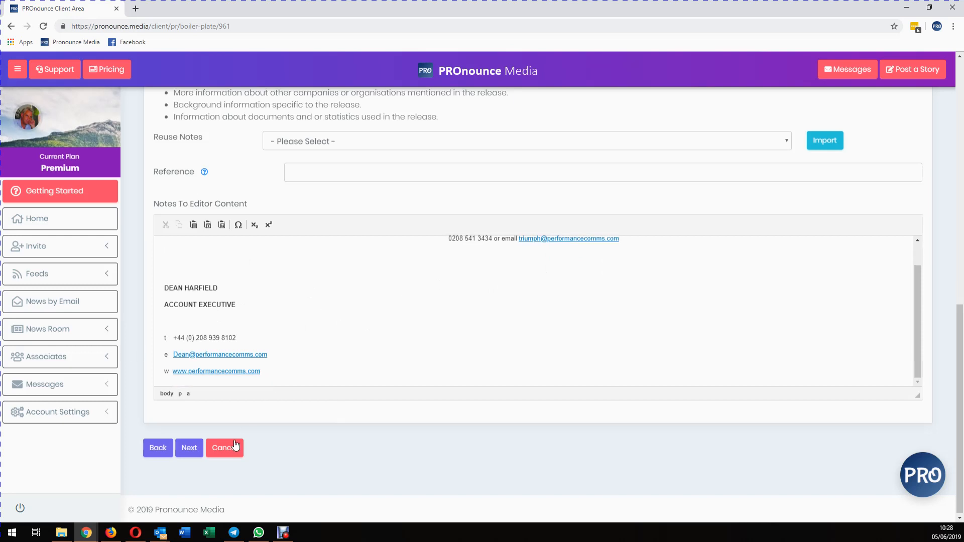
left_click(196, 452)
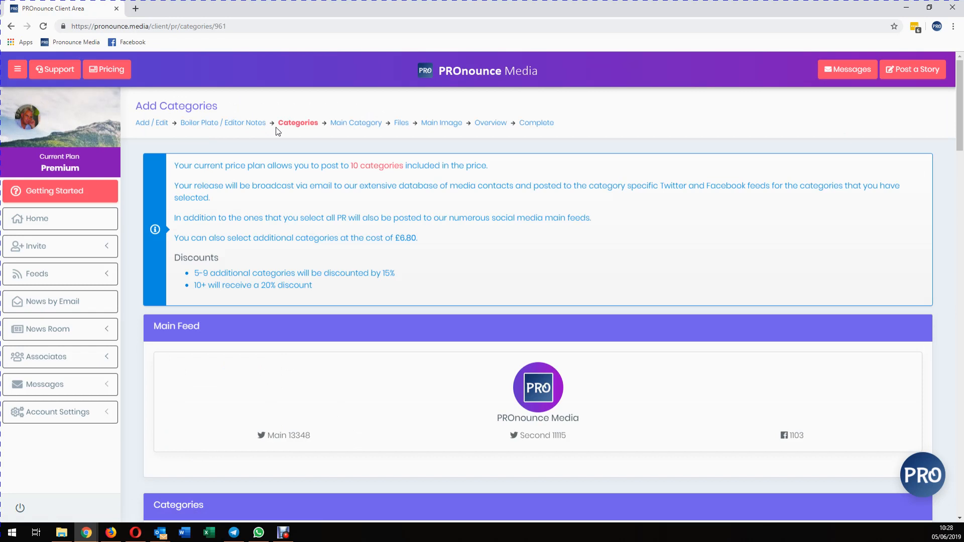
scroll(618, 362, "down", 5)
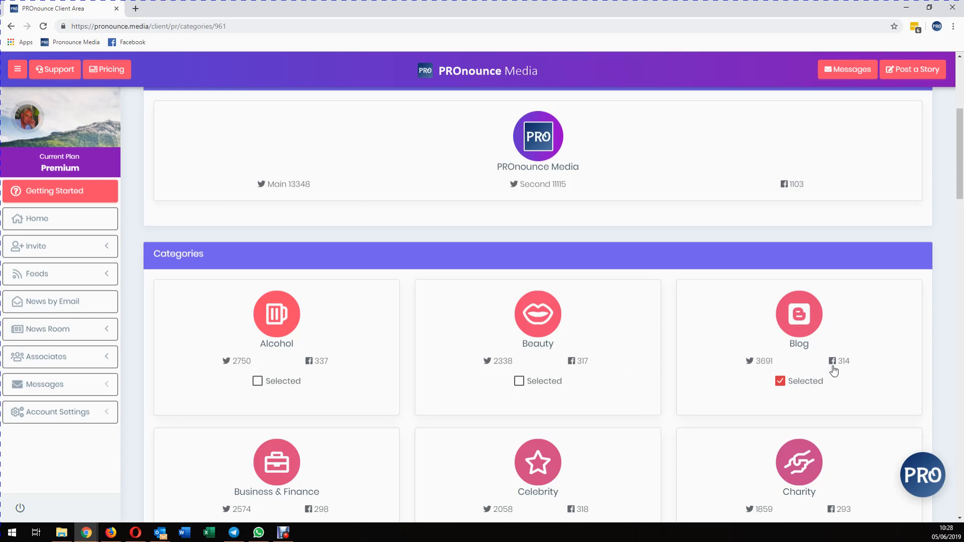
scroll(663, 367, "down", 4)
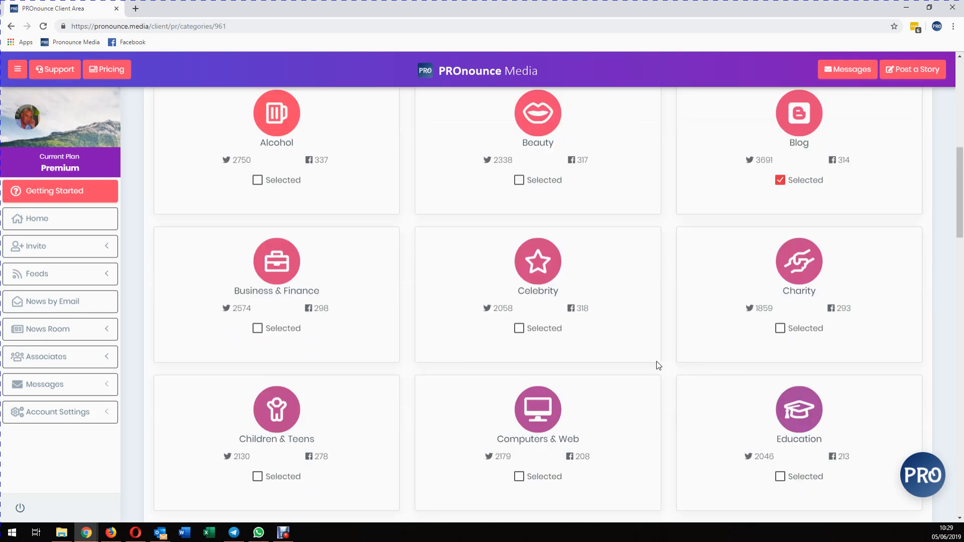
scroll(559, 370, "down", 7)
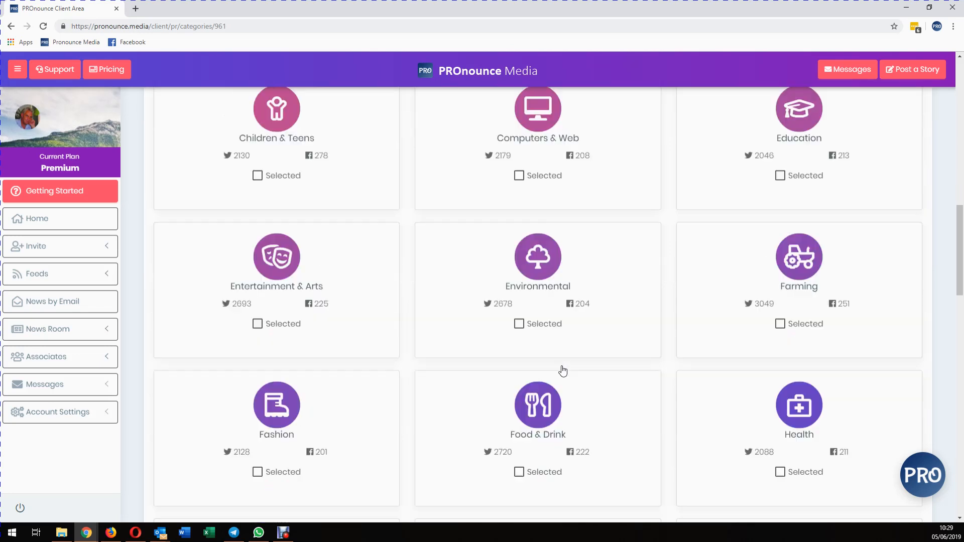
scroll(468, 373, "down", 4)
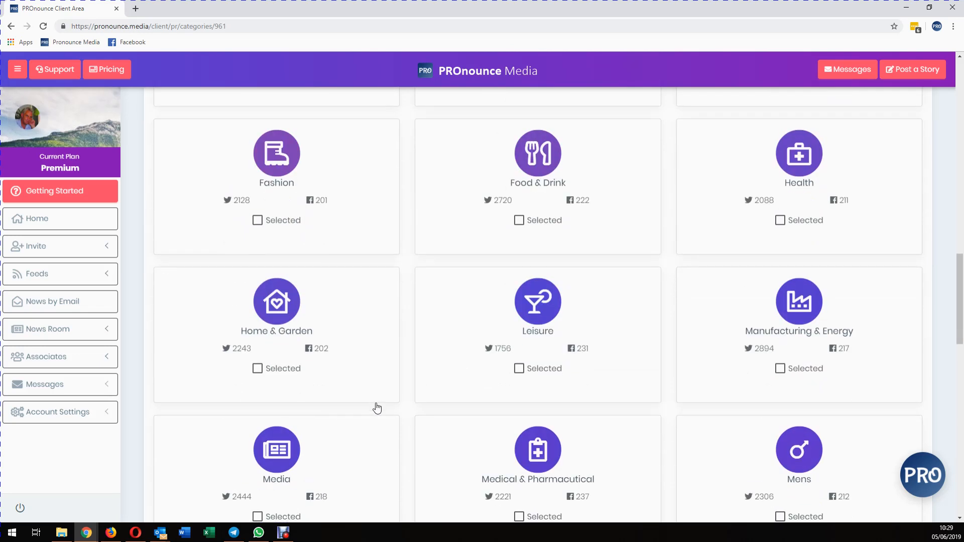
scroll(378, 410, "down", 3)
scroll(371, 409, "down", 2)
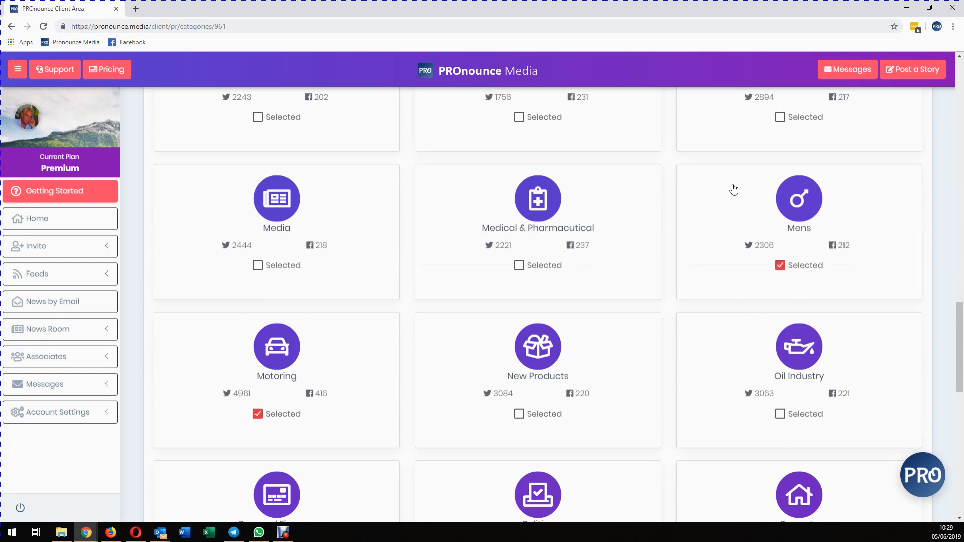
scroll(581, 302, "down", 6)
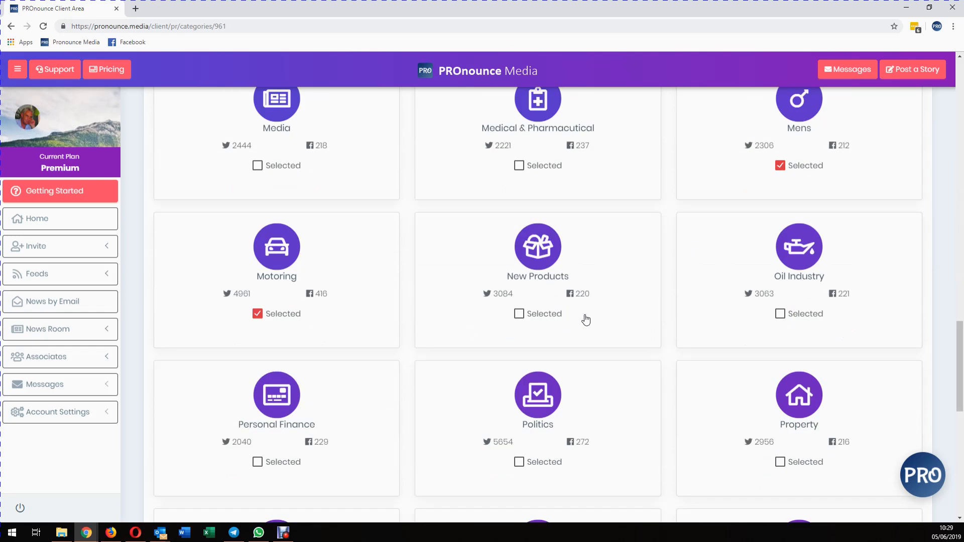
scroll(583, 332, "down", 5)
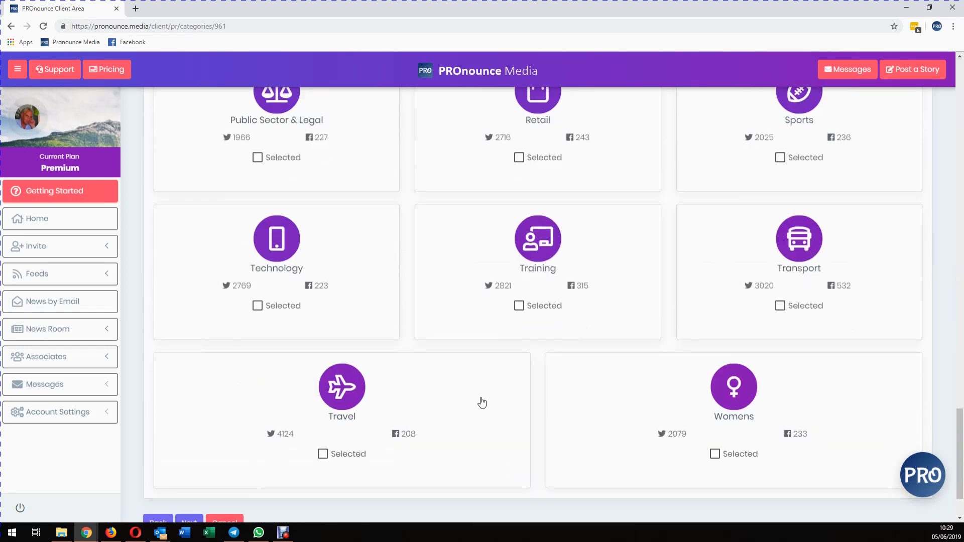
scroll(477, 402, "down", 2)
Continue from the categories, choose Motoring as the main category, and proceed to the files stage.
left_click(190, 447)
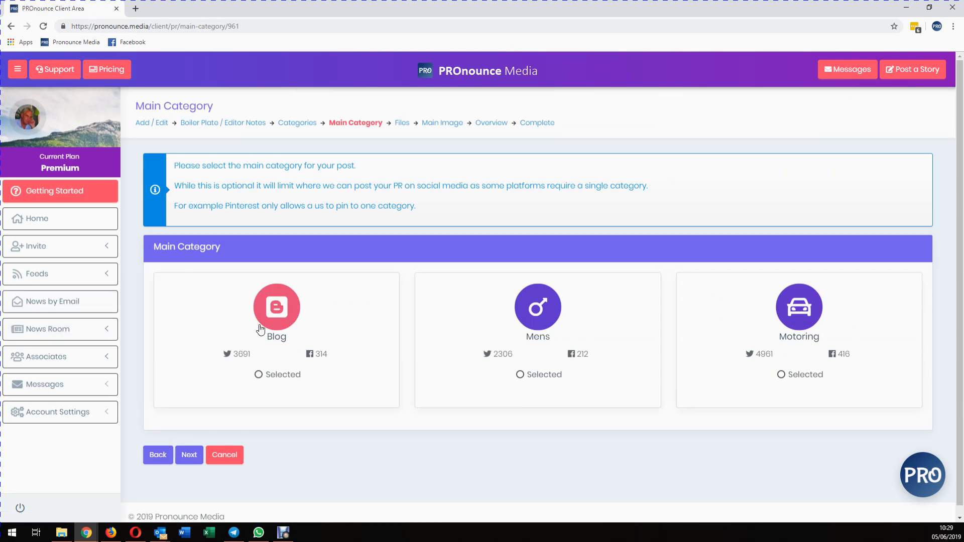
left_click(811, 378)
left_click(189, 457)
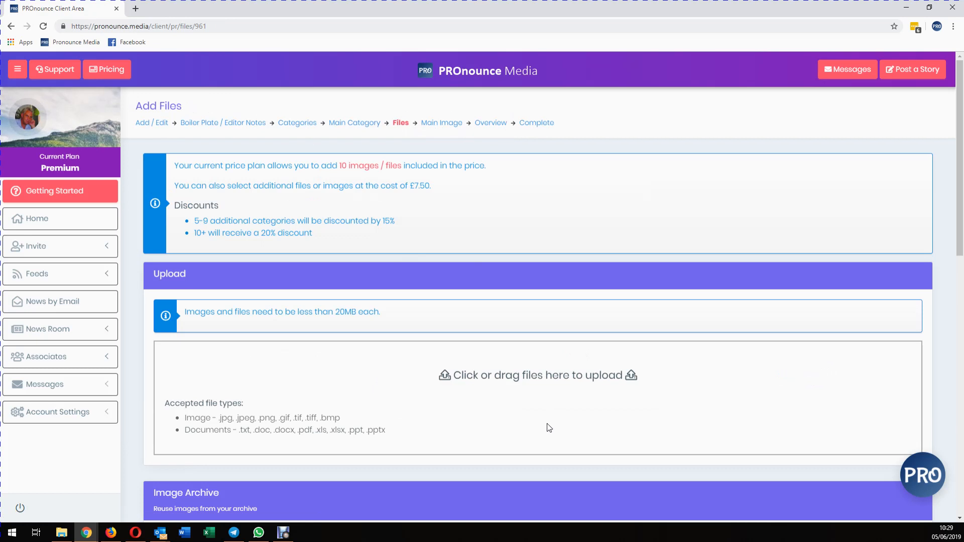
Upload the image "Triumph's Bobber Build Off - Ready for your votes" from the Desktop folder.
scroll(549, 428, "down", 3)
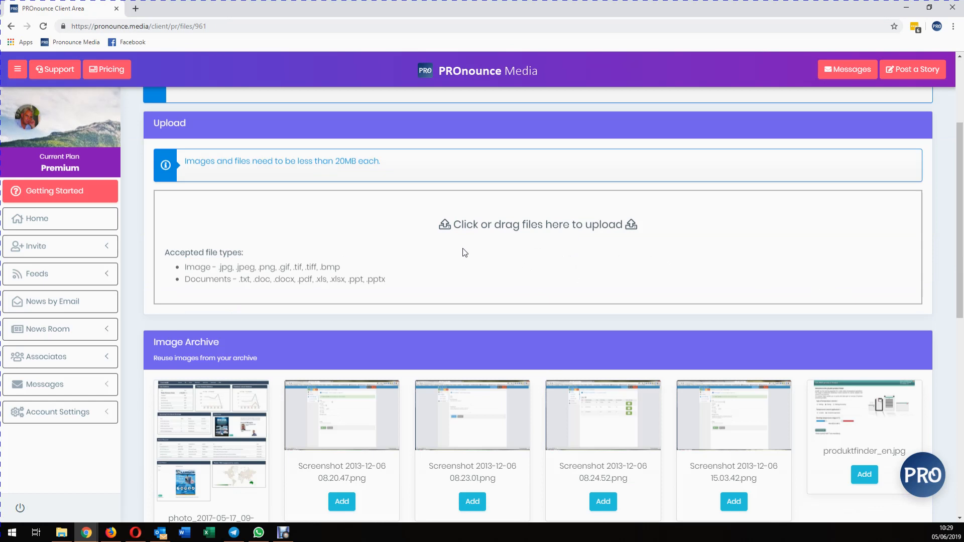
left_click(354, 243)
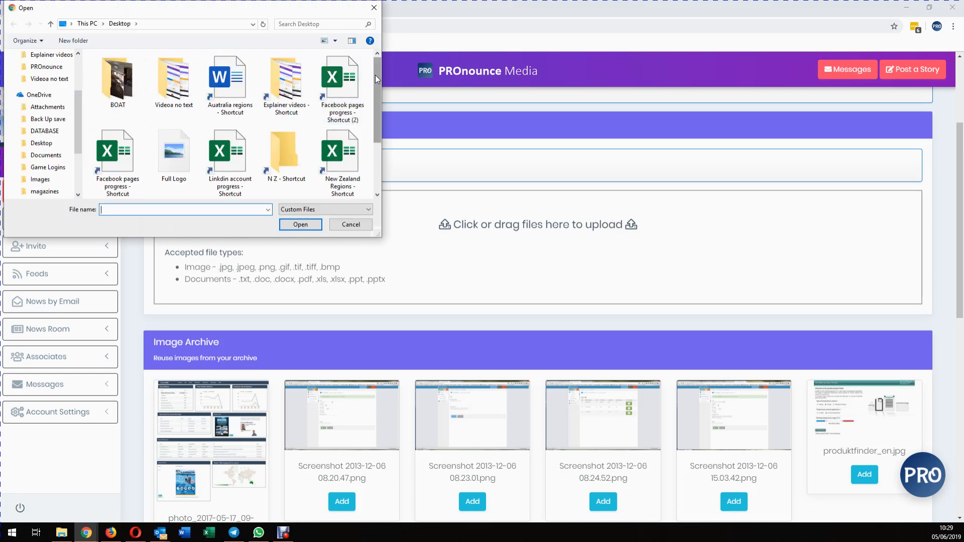
left_click_drag(375, 74, 376, 143)
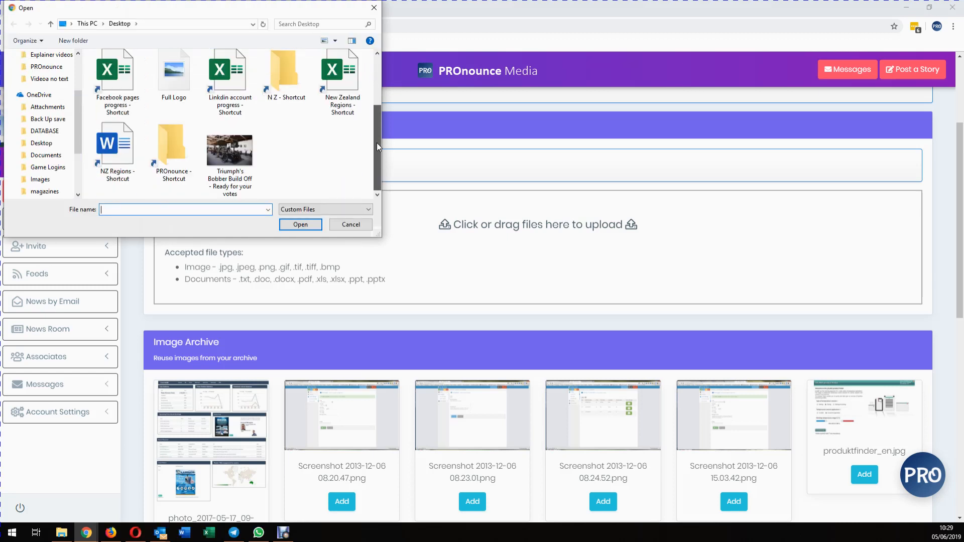
double_click(237, 155)
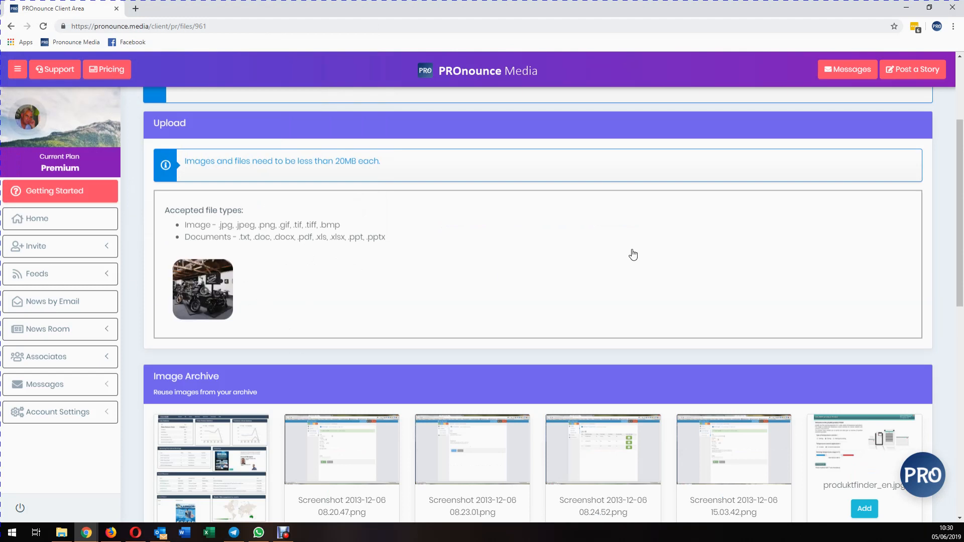
Mark the attached Triumph Bobber Build Off image as the main image and continue to the main image stage.
scroll(634, 255, "down", 4)
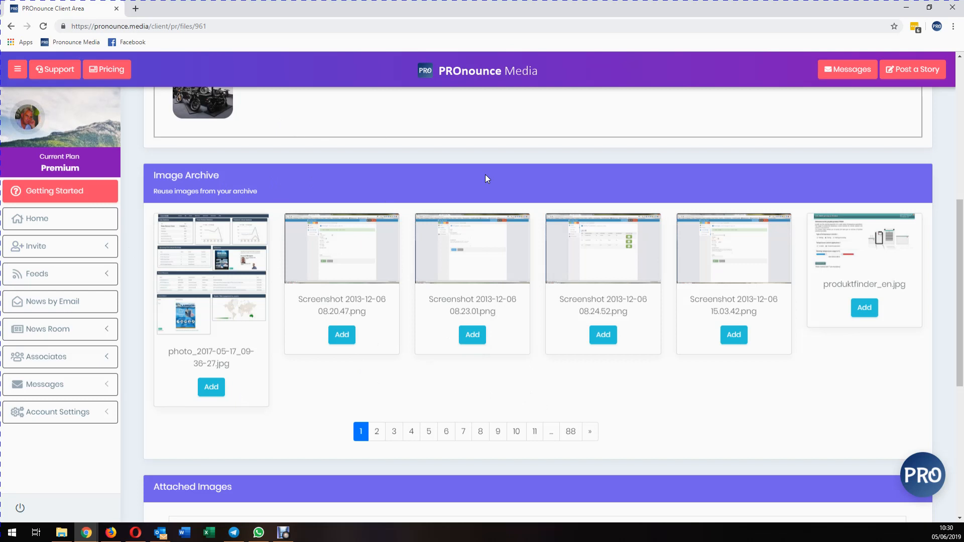
scroll(544, 213, "down", 5)
scroll(565, 234, "down", 2)
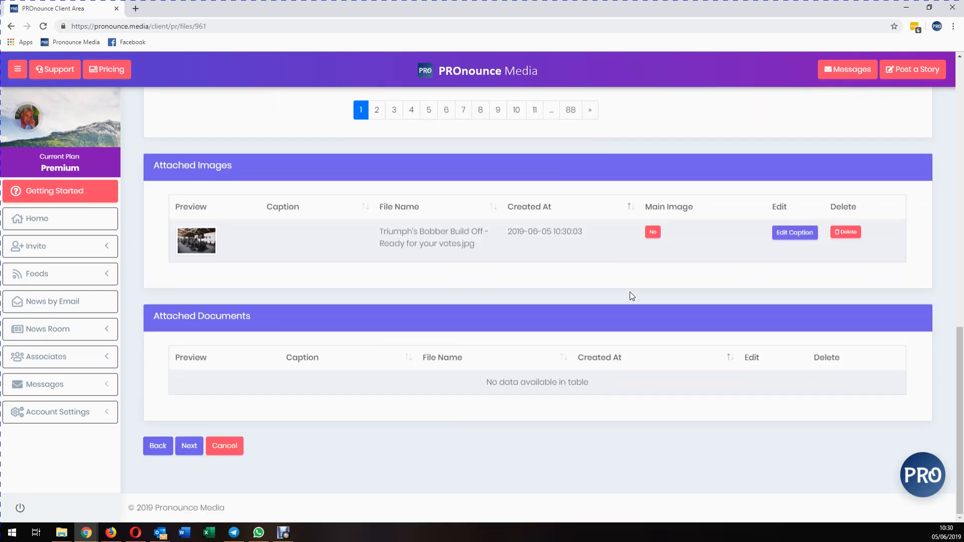
left_click(656, 233)
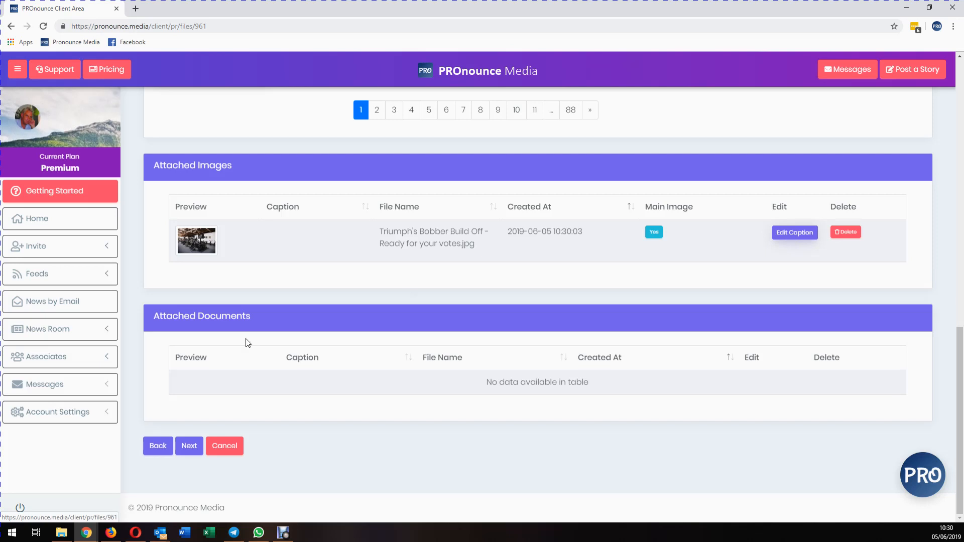
left_click(189, 446)
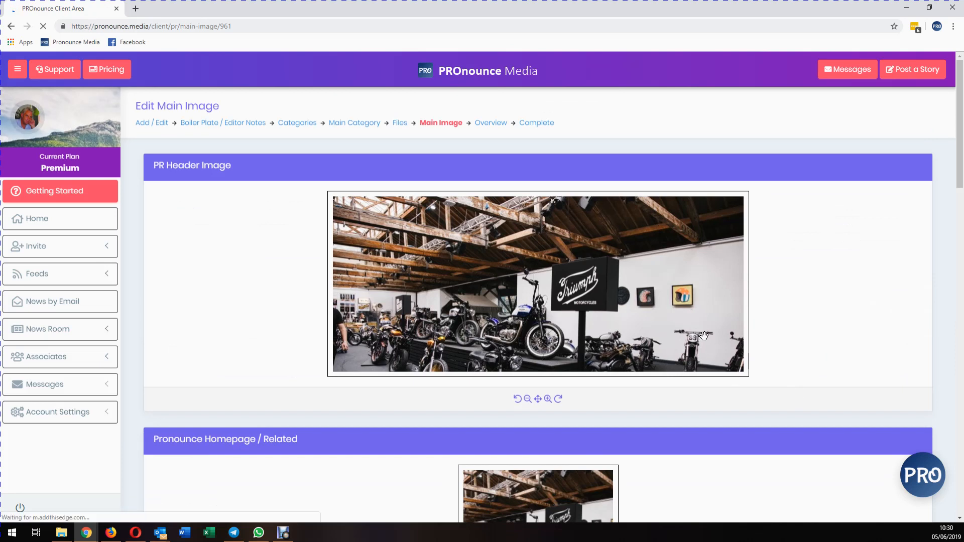
Reposition the photo in the PR Header, Facebook / LinkedIn and Twitter crops to frame the motorcycles and the Triumph sign.
left_click_drag(703, 338, 702, 276)
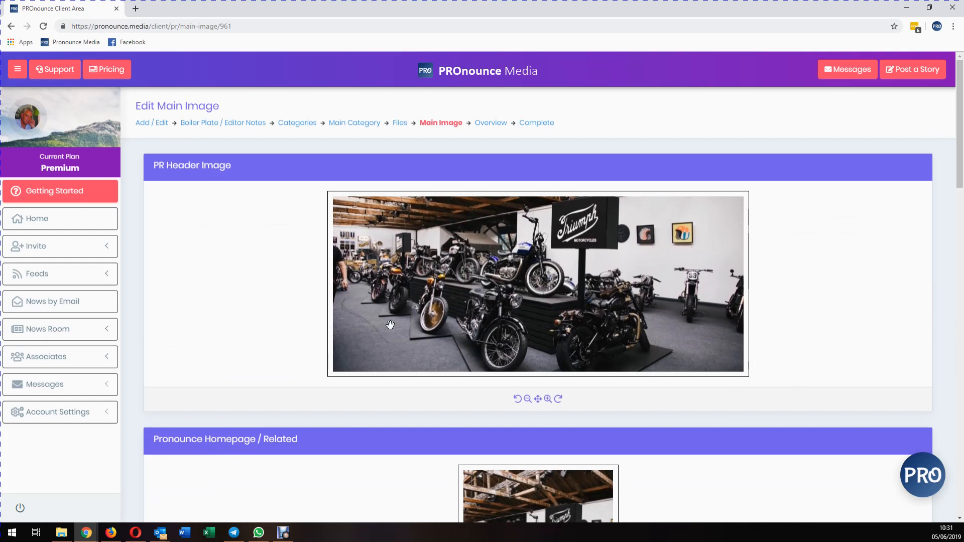
scroll(393, 337, "down", 2)
scroll(392, 337, "down", 2)
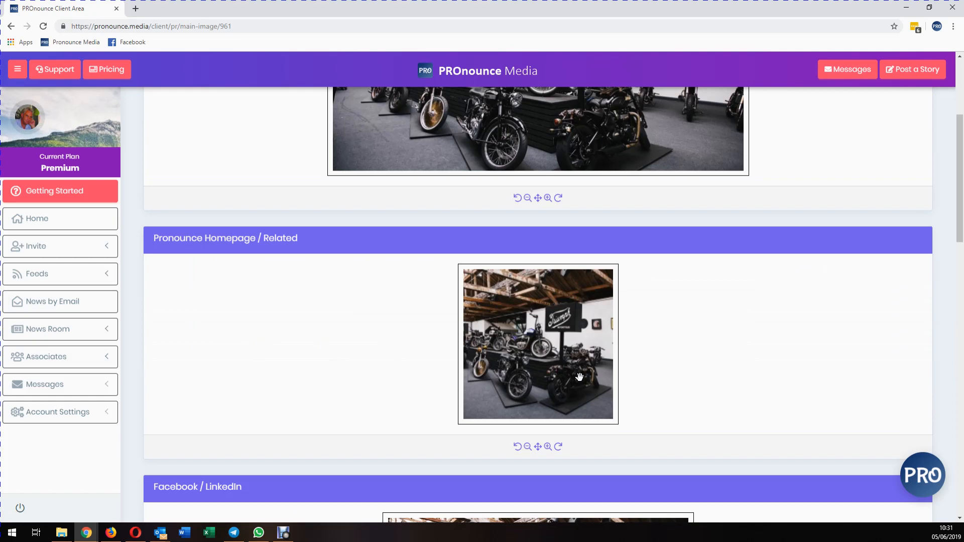
scroll(635, 382, "down", 5)
left_click_drag(635, 392, 683, 383)
scroll(684, 383, "down", 7)
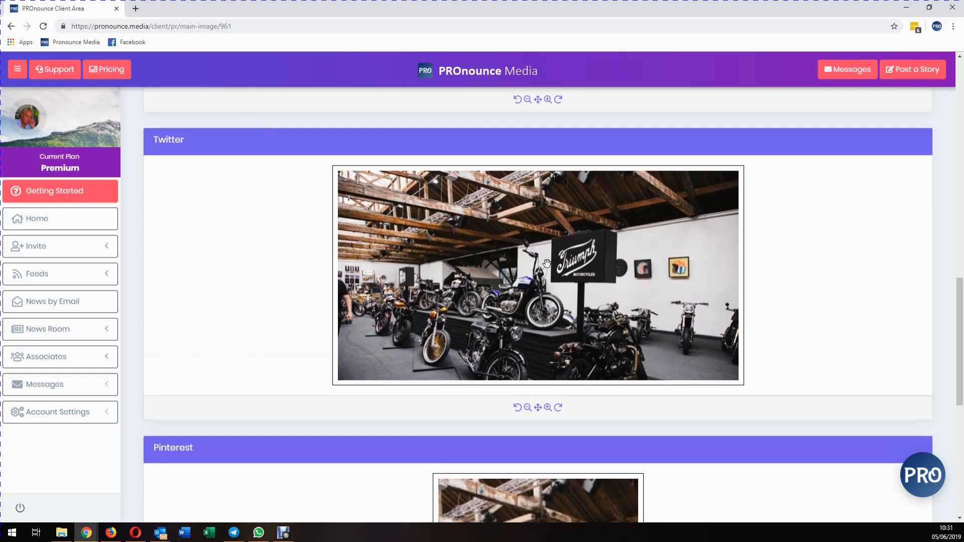
left_click_drag(608, 303, 617, 281)
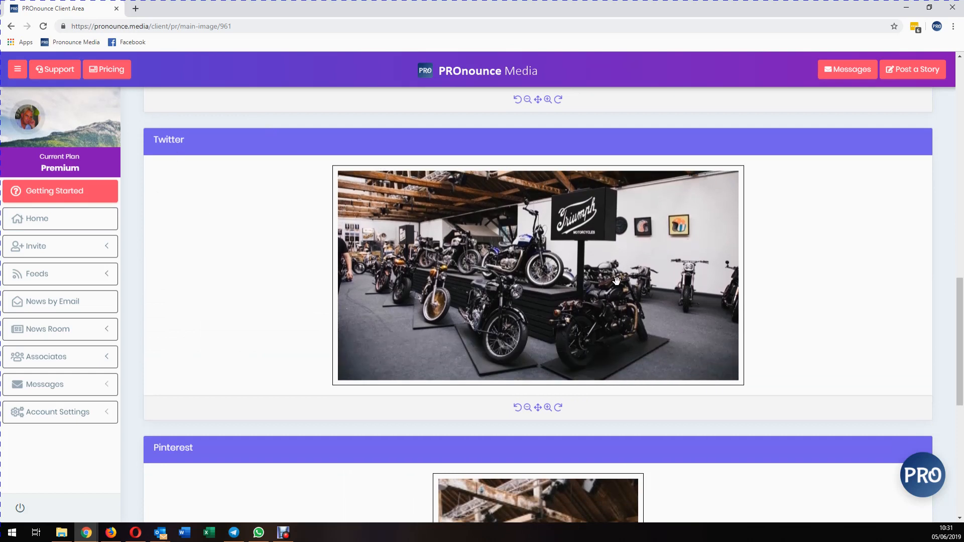
Check the Pinterest crop of the main image and continue to the order overview.
scroll(786, 310, "down", 5)
scroll(786, 311, "down", 1)
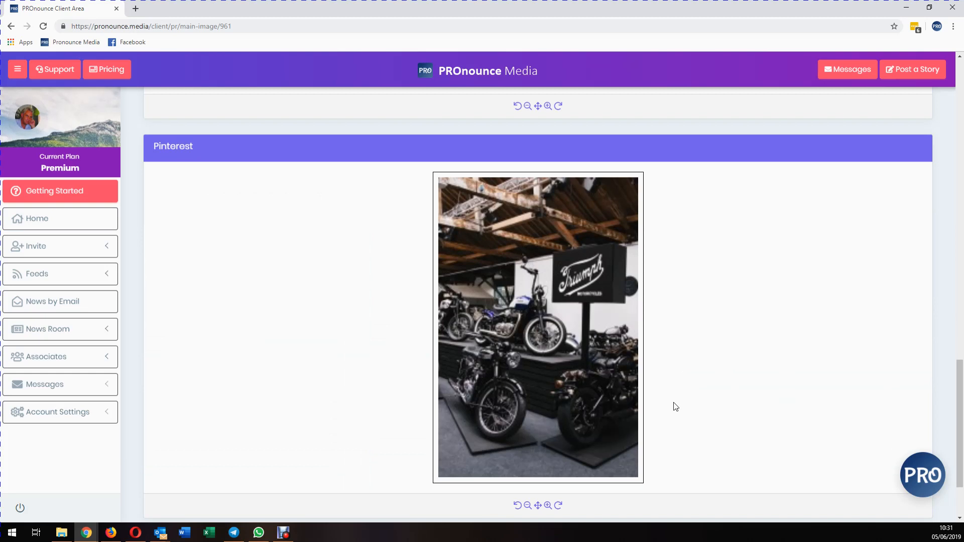
scroll(676, 407, "down", 2)
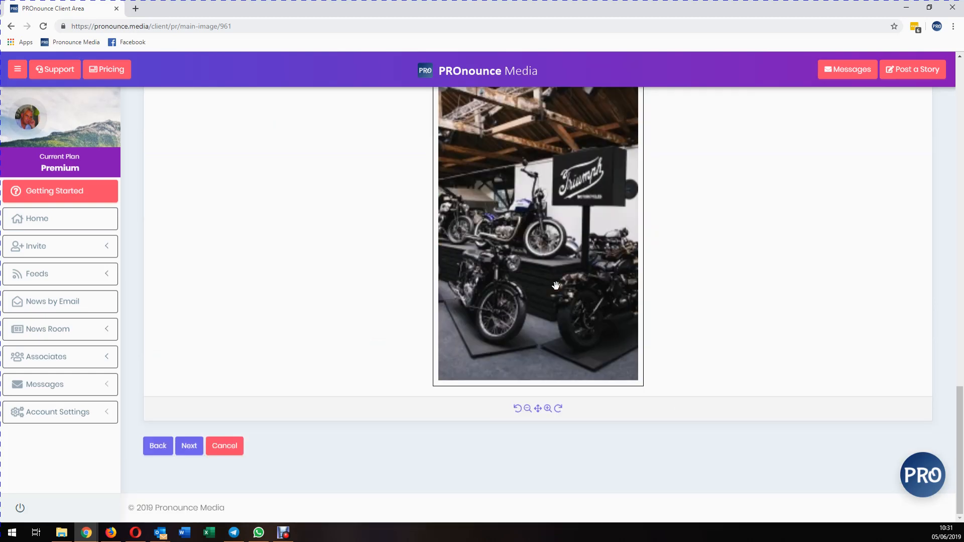
left_click(190, 447)
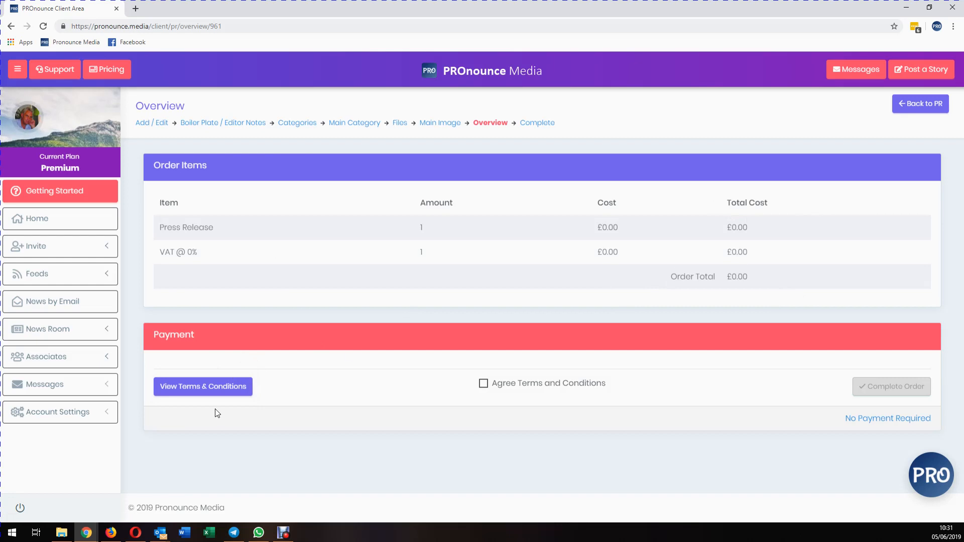
Read through the terms and conditions, close them, and agree to them for the order.
left_click(219, 389)
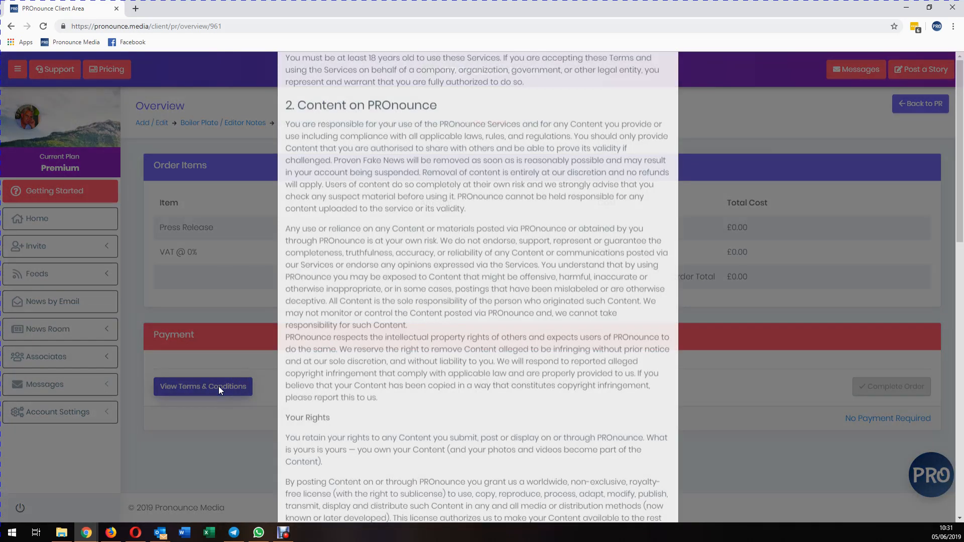
scroll(423, 248, "down", 15)
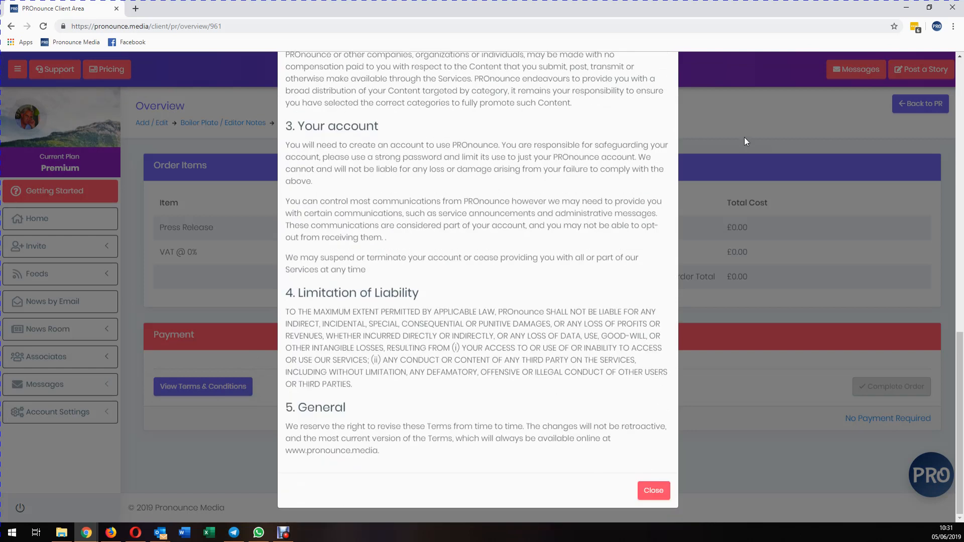
left_click(745, 137)
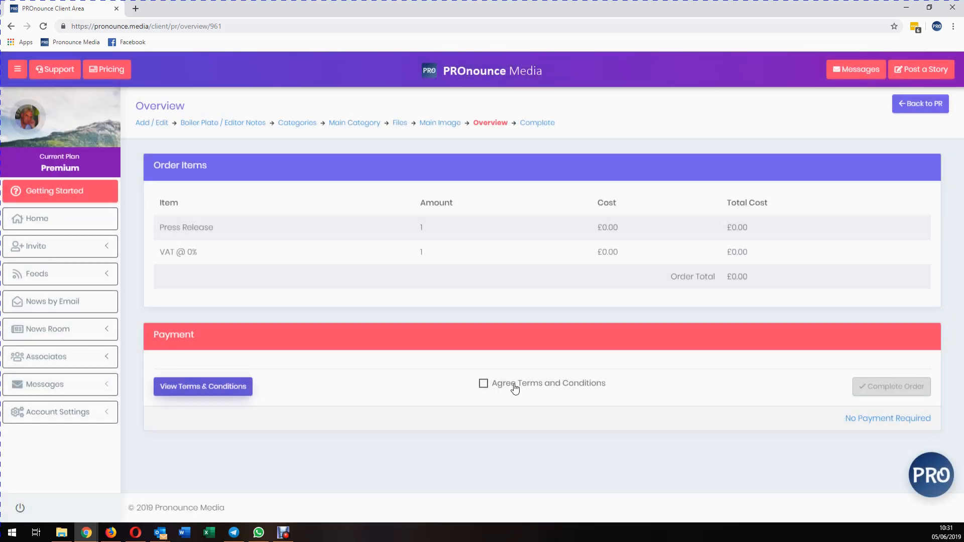
left_click(515, 388)
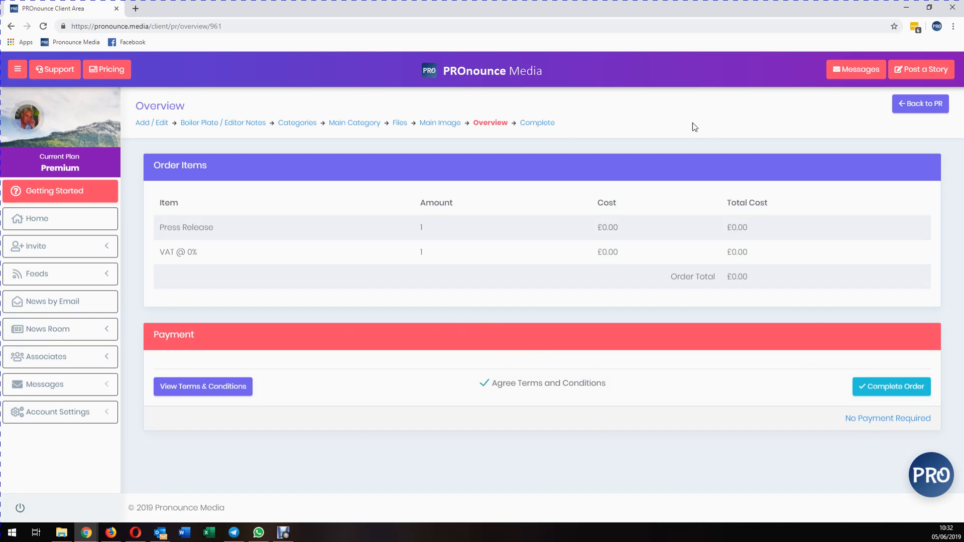
Open the full Bobber Build Off press release from the main feed.
left_click(68, 280)
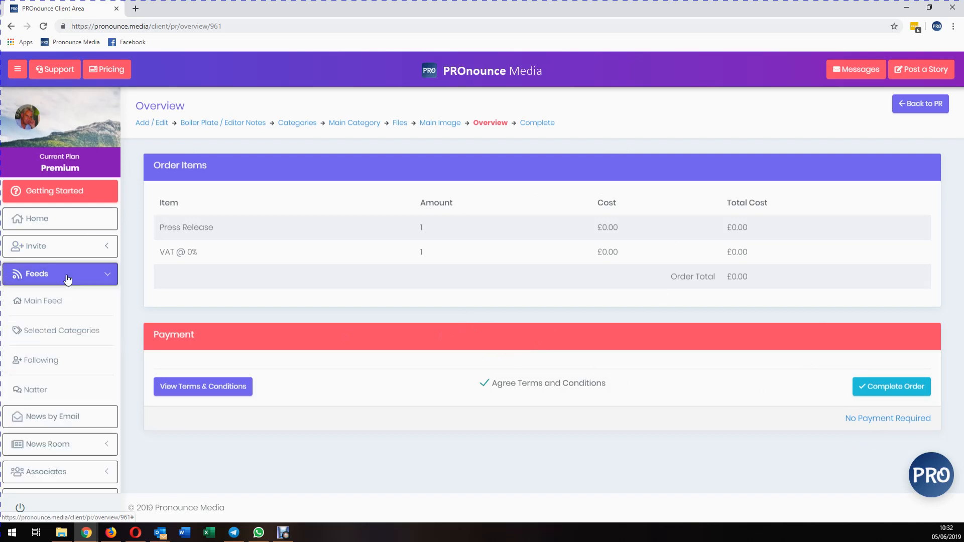
left_click(43, 302)
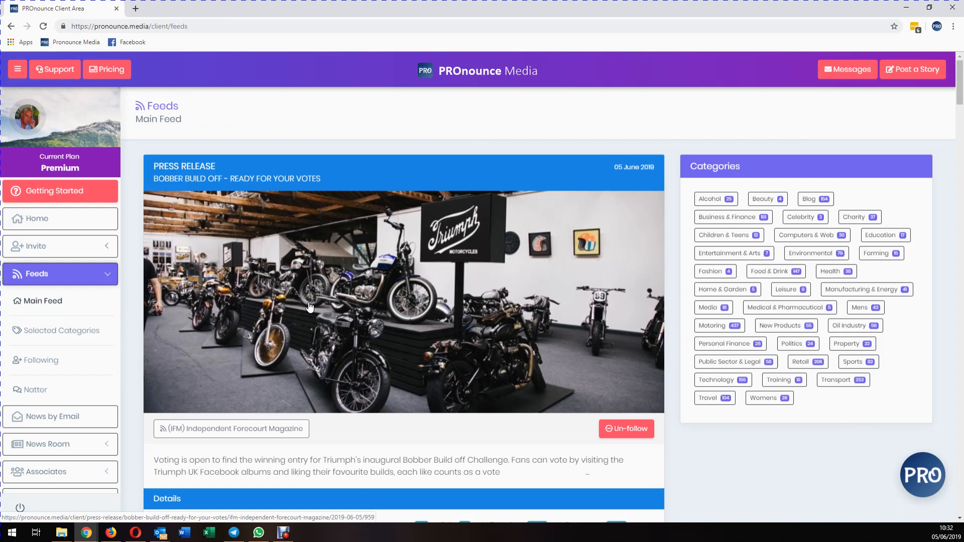
scroll(412, 290, "down", 3)
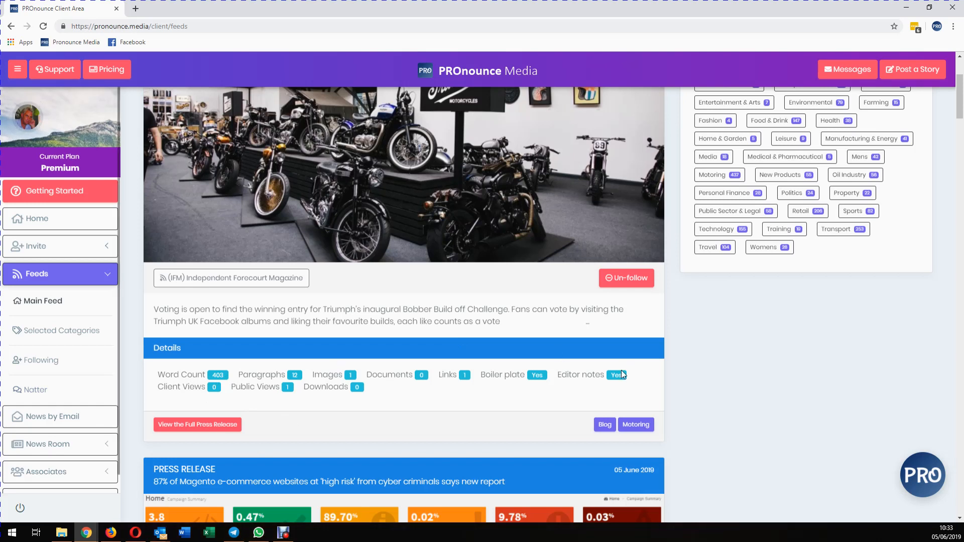
left_click(208, 426)
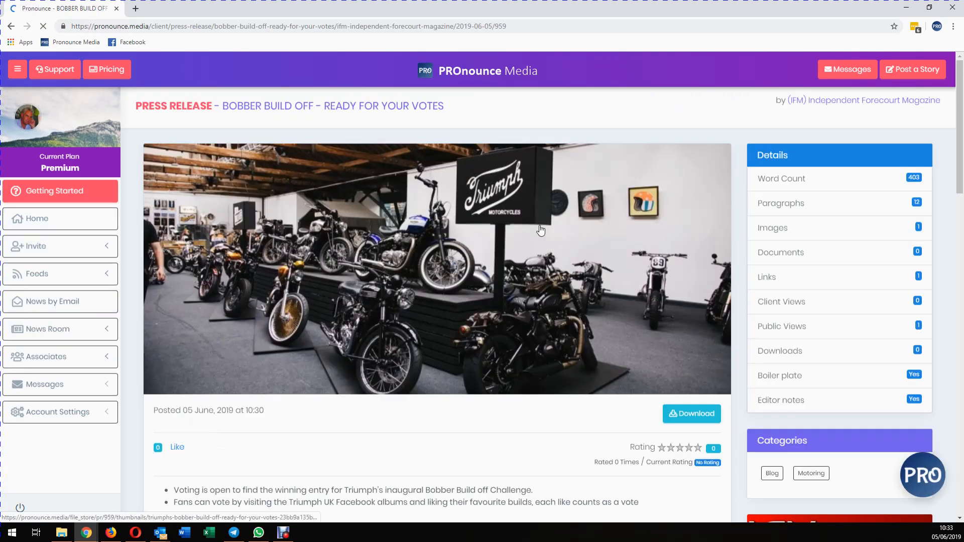
Examine the published press release, including its body text, notes to editor, boiler plate and header image.
scroll(543, 269, "down", 3)
scroll(546, 271, "down", 8)
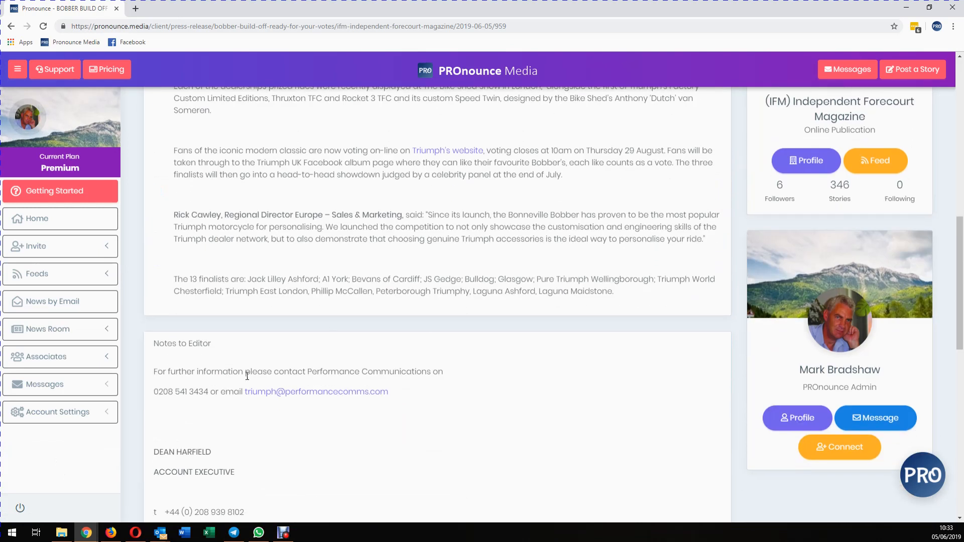
scroll(300, 423, "down", 7)
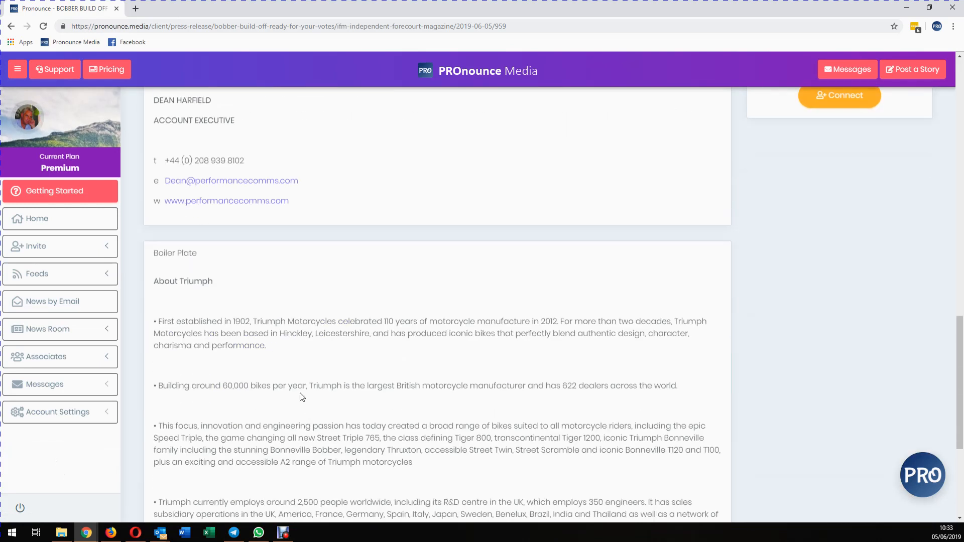
scroll(322, 413, "down", 5)
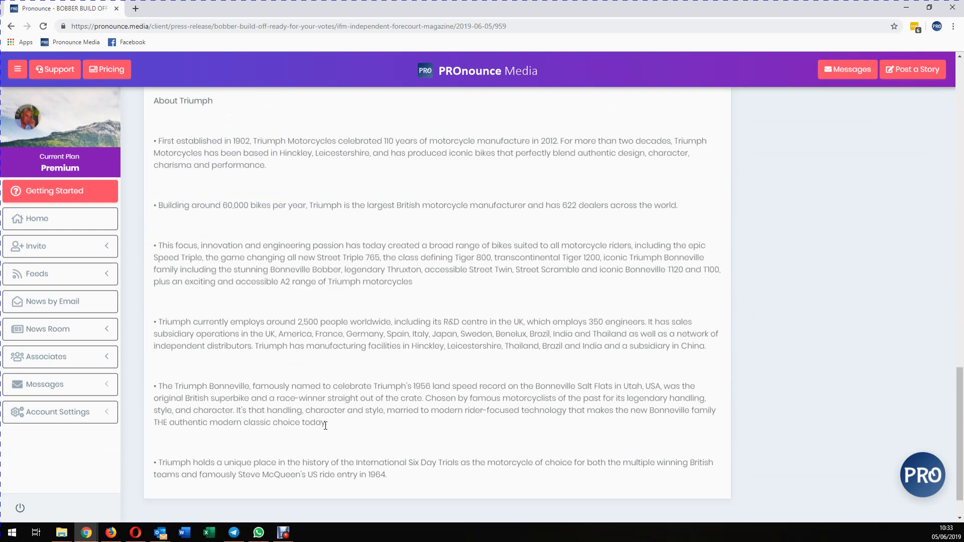
scroll(343, 419, "up", 12)
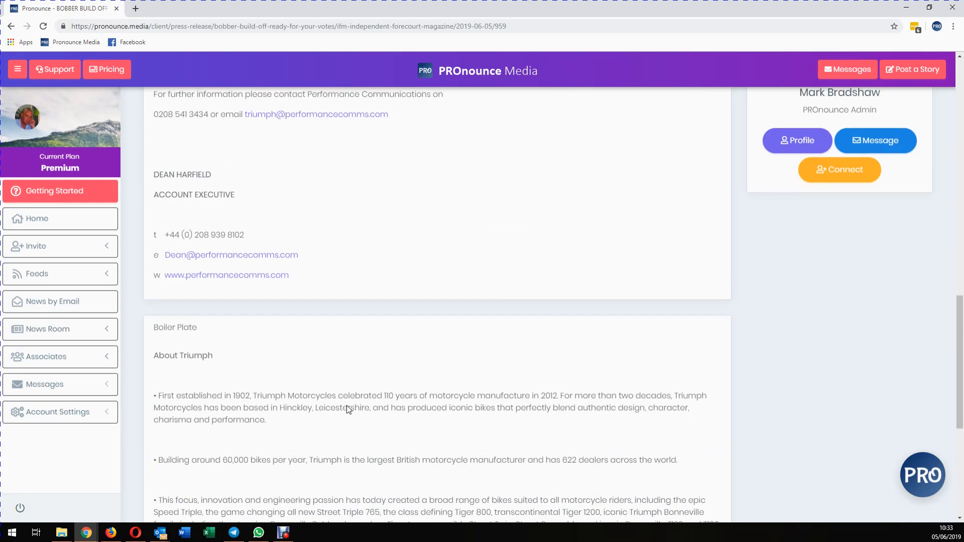
scroll(349, 410, "up", 7)
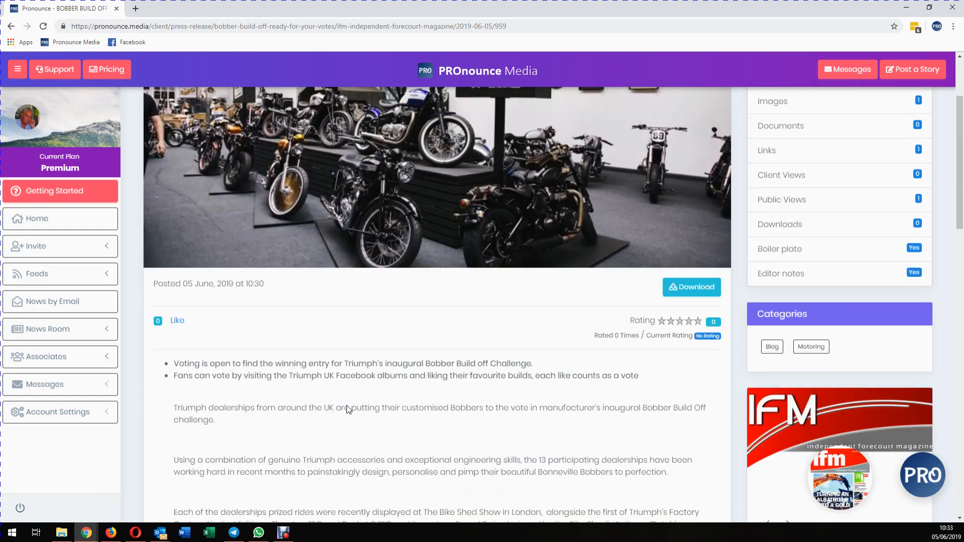
scroll(348, 410, "up", 3)
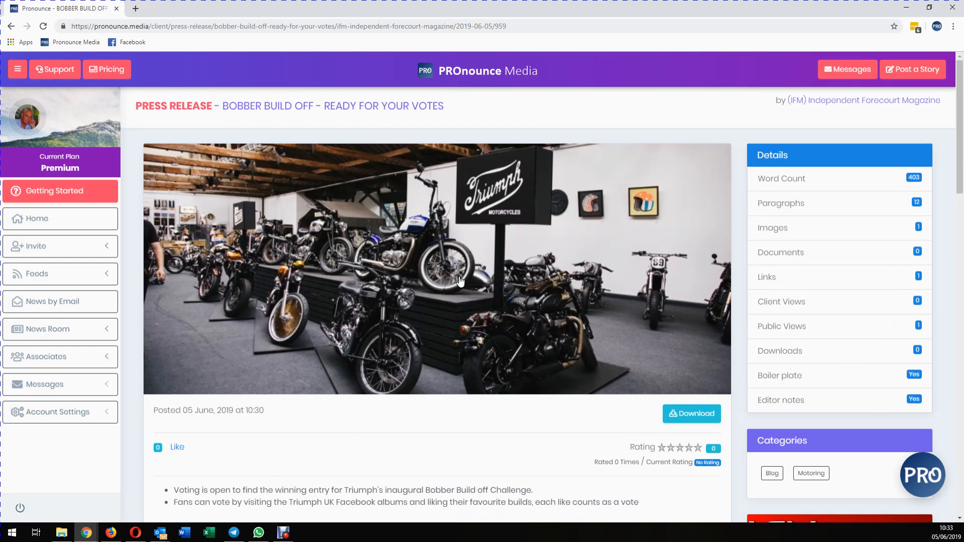